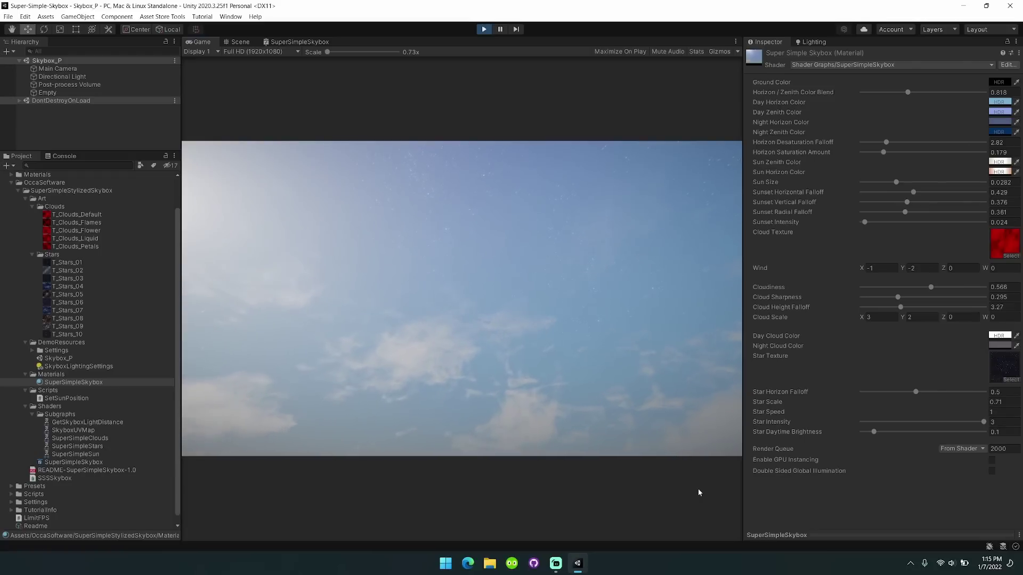
left_click_drag(698, 488, 680, 427)
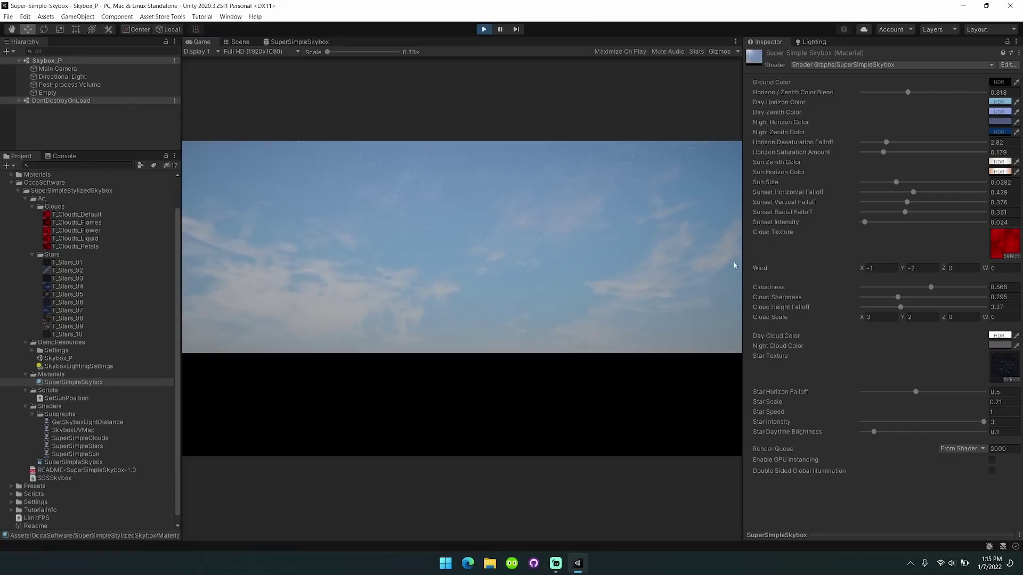
left_click(999, 82)
left_click_drag(942, 167, 909, 200)
left_click(1013, 75)
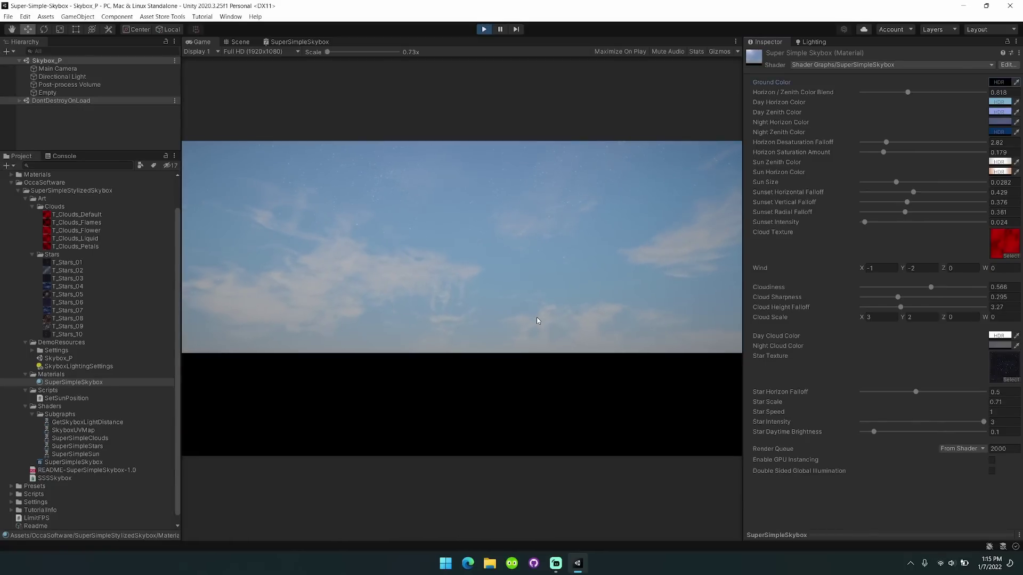
left_click(1000, 82)
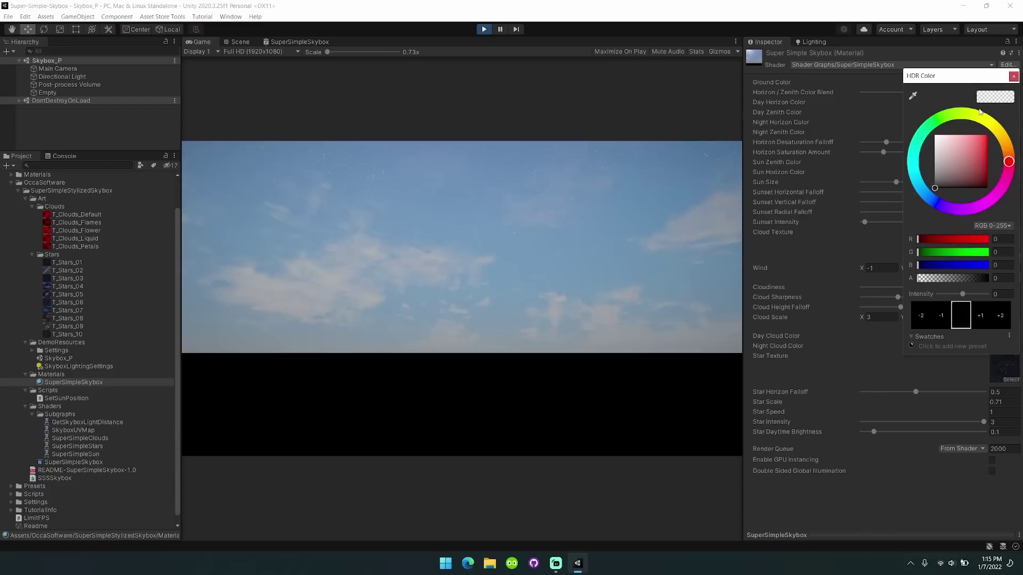
left_click(1013, 76)
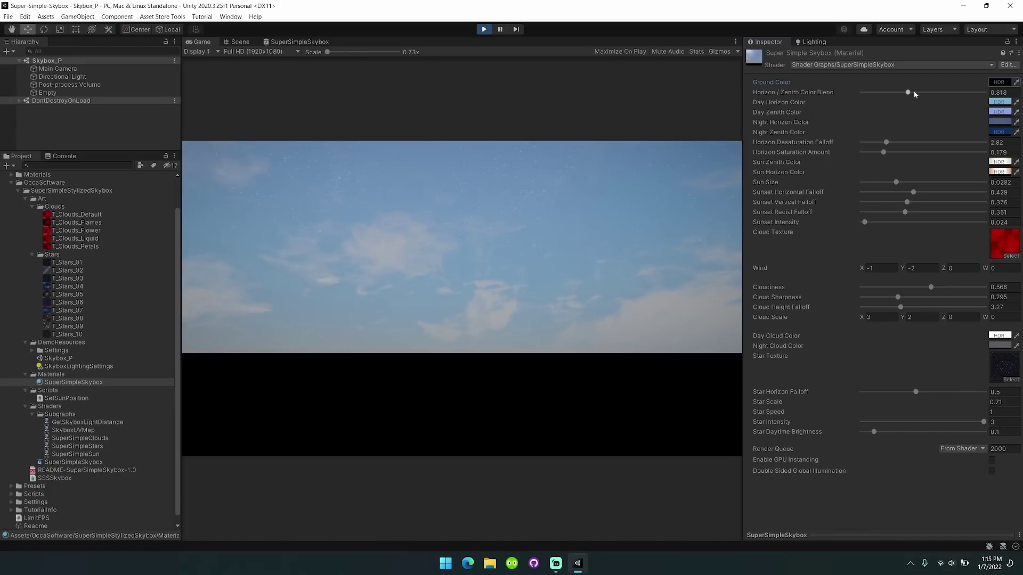
- Preview Horizon / Zenith Color Blend values, undo stray changes, and leave it at 0.502
mouse_move(914, 92)
left_mouse_down()
mouse_move(864, 92)
mouse_move(969, 92)
mouse_move(896, 92)
left_mouse_up()
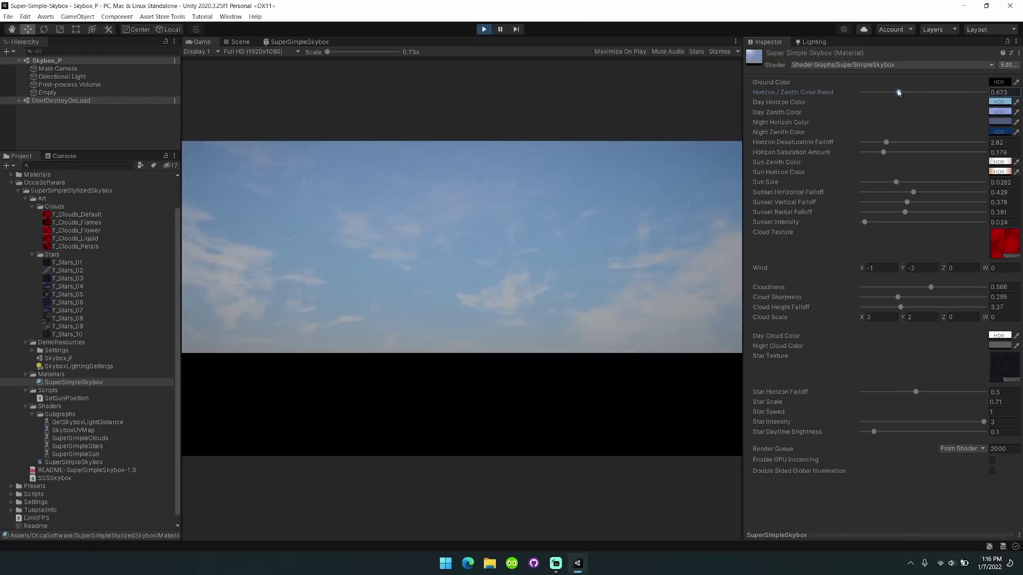
left_click_drag(865, 91, 954, 94)
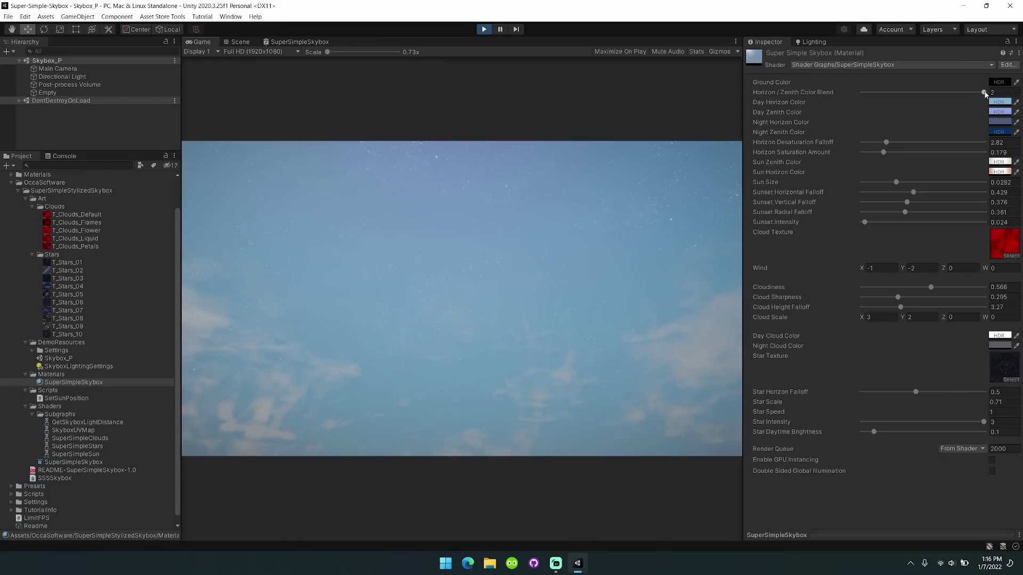
left_click_drag(986, 94, 853, 94)
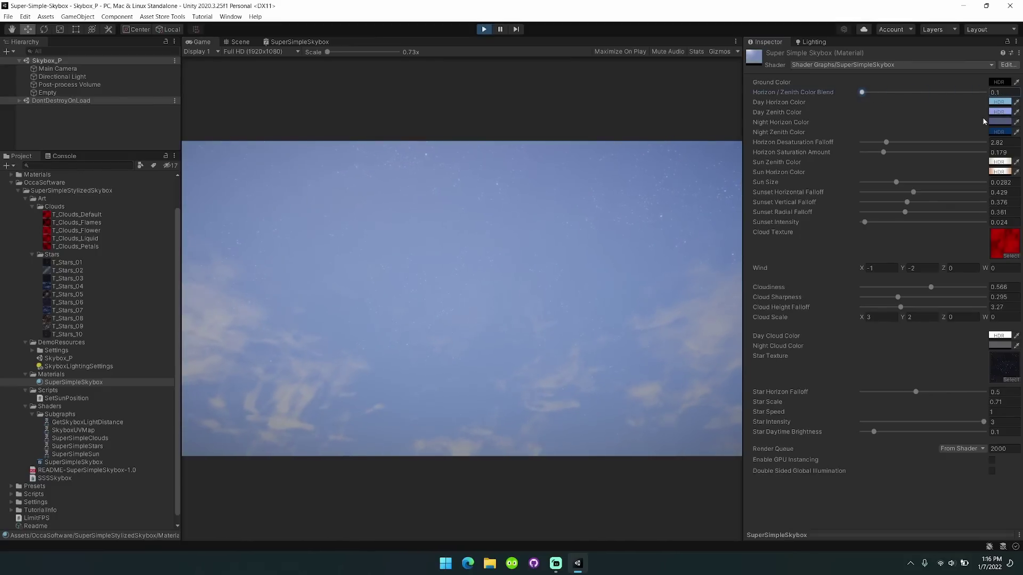
left_click(999, 122)
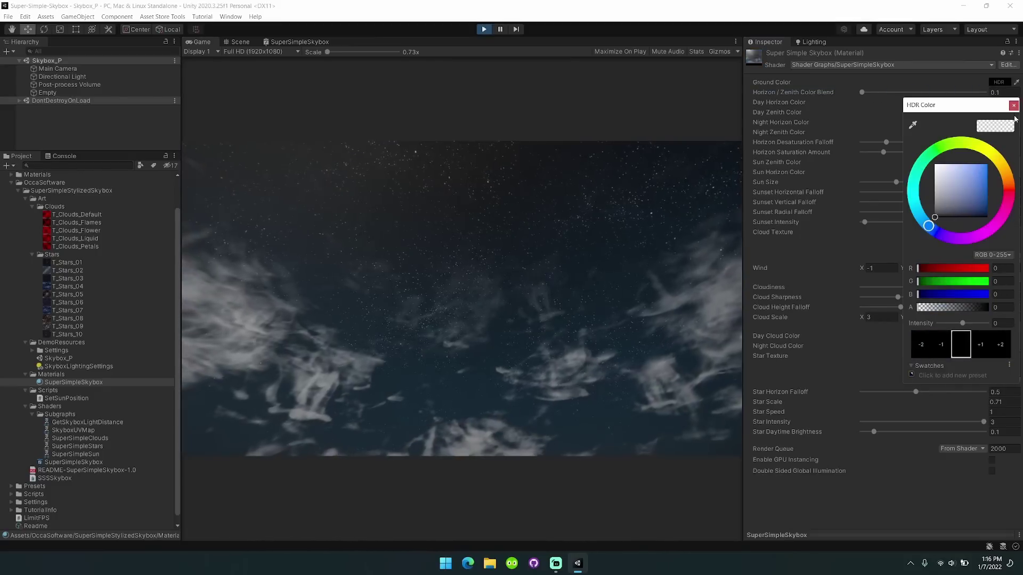
left_click(1014, 105)
left_click(1000, 122)
left_click(1013, 105)
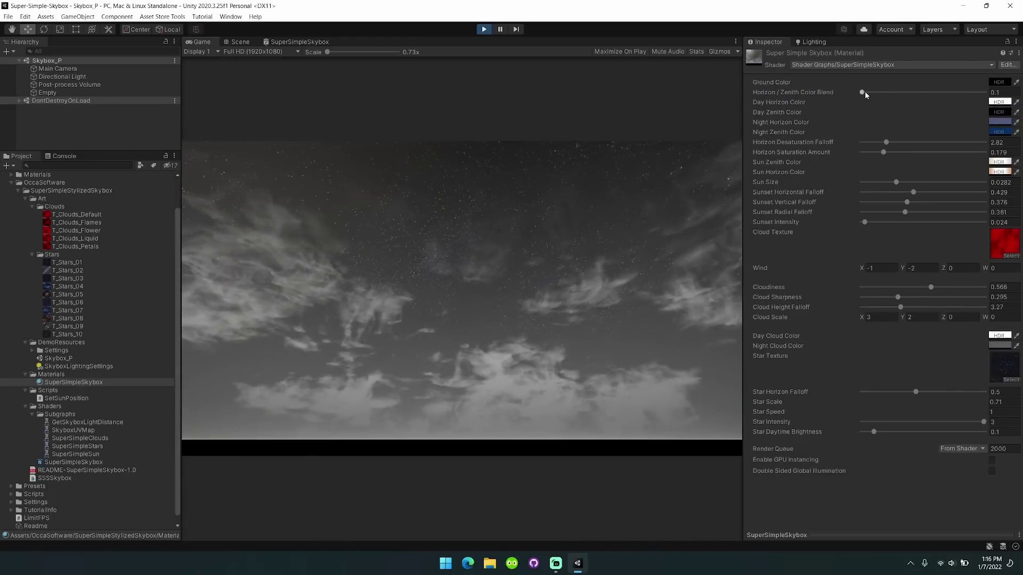
left_click_drag(864, 92, 885, 94)
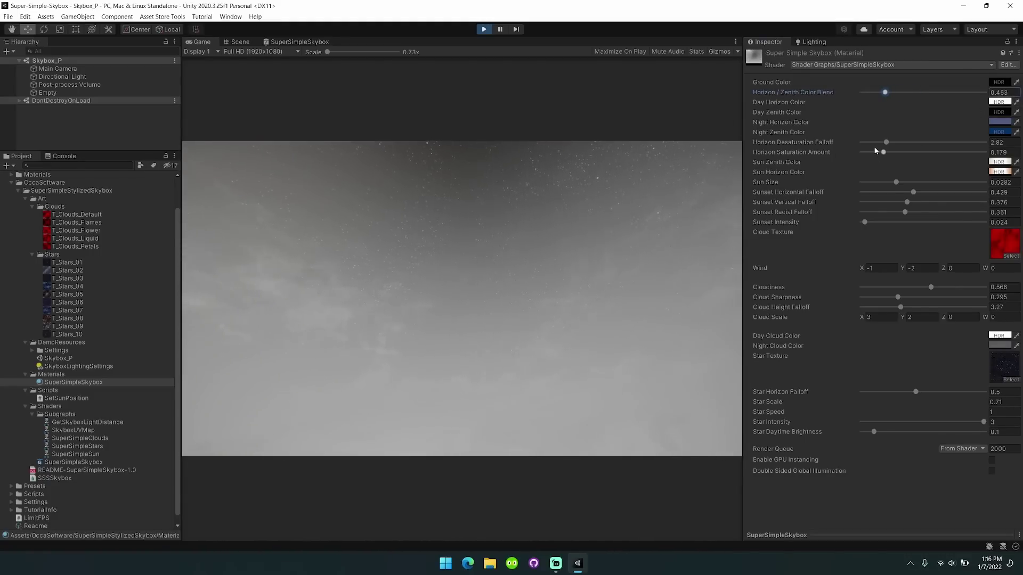
key("ctrl+z")
key("ctrl+z")
key("ctrl+z")
key("ctrl+z")
key("ctrl+z")
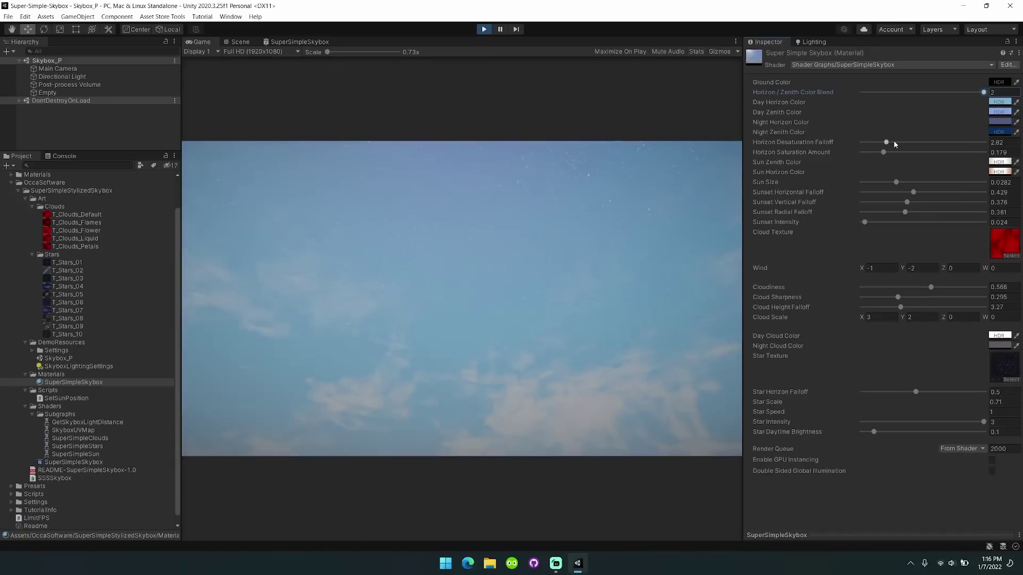
key("ctrl+z")
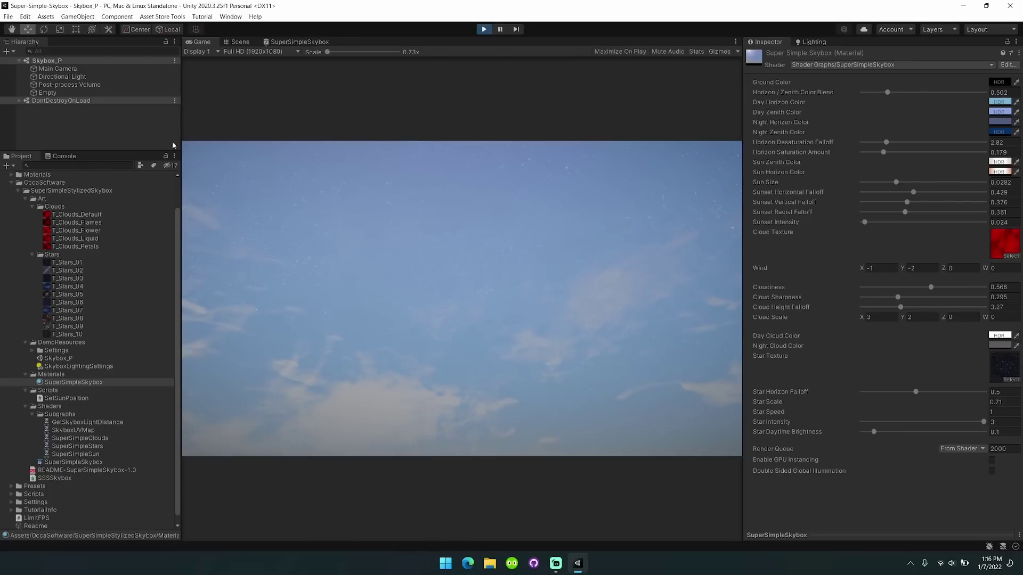
- Rotate the Directional Light's X to -15.72, dropping the sun below the horizon
left_click(62, 77)
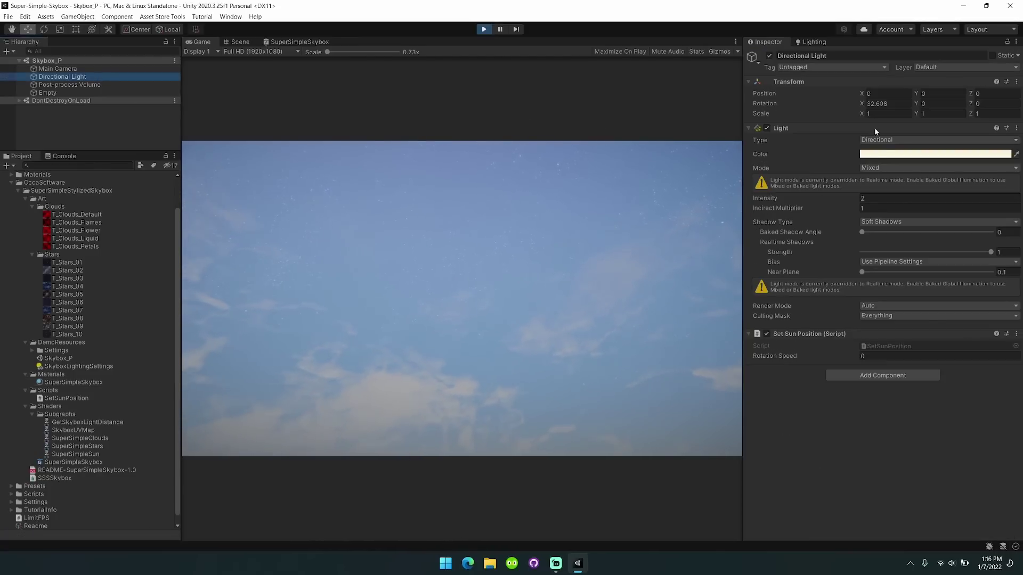
left_click_drag(862, 104, 745, 110)
left_click_drag(862, 113, 110, 79)
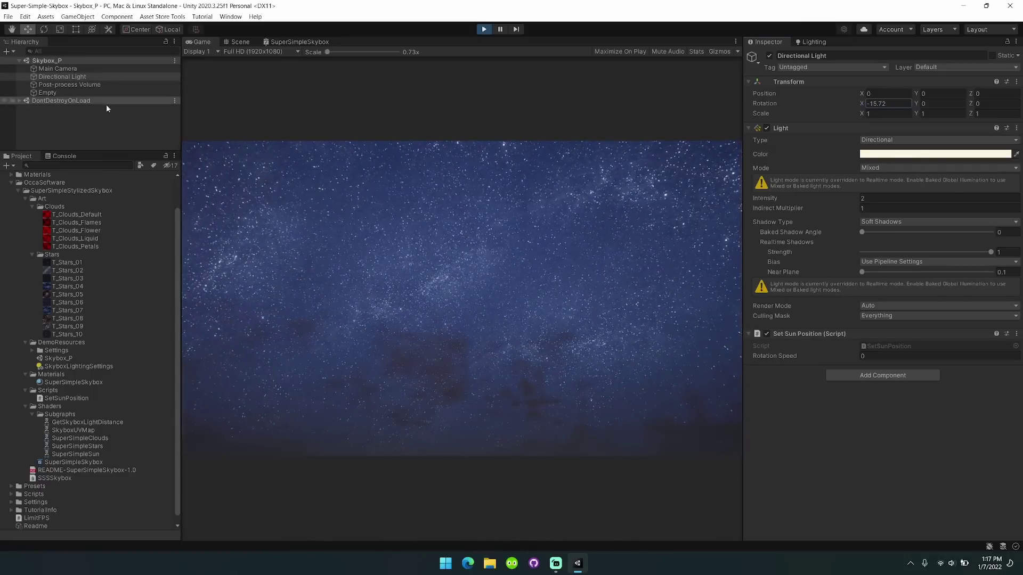
- Darken Night Horizon Color, make Night Zenith Color magenta, then raise the sun toward daylight
left_click(95, 383)
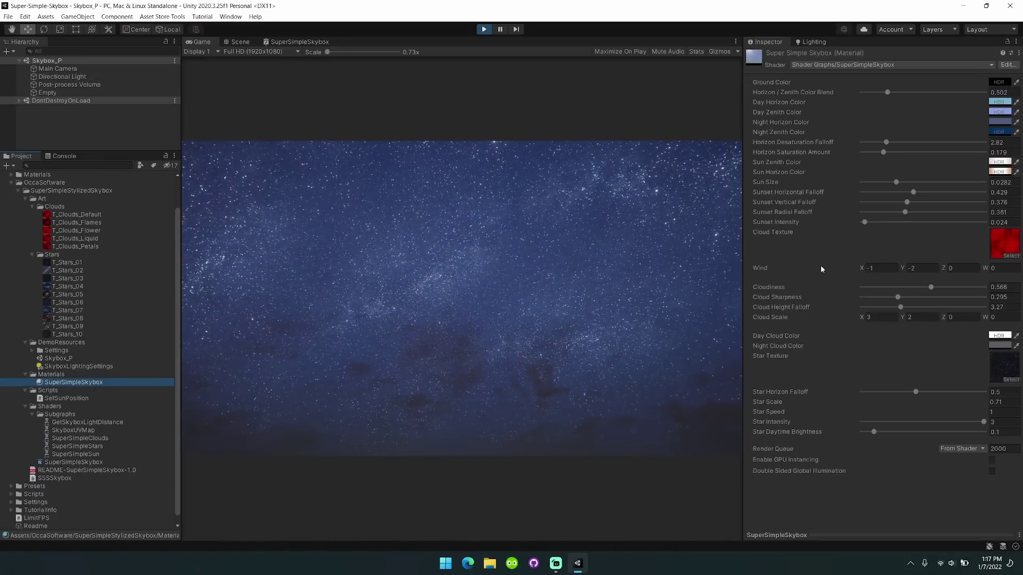
left_click(1000, 122)
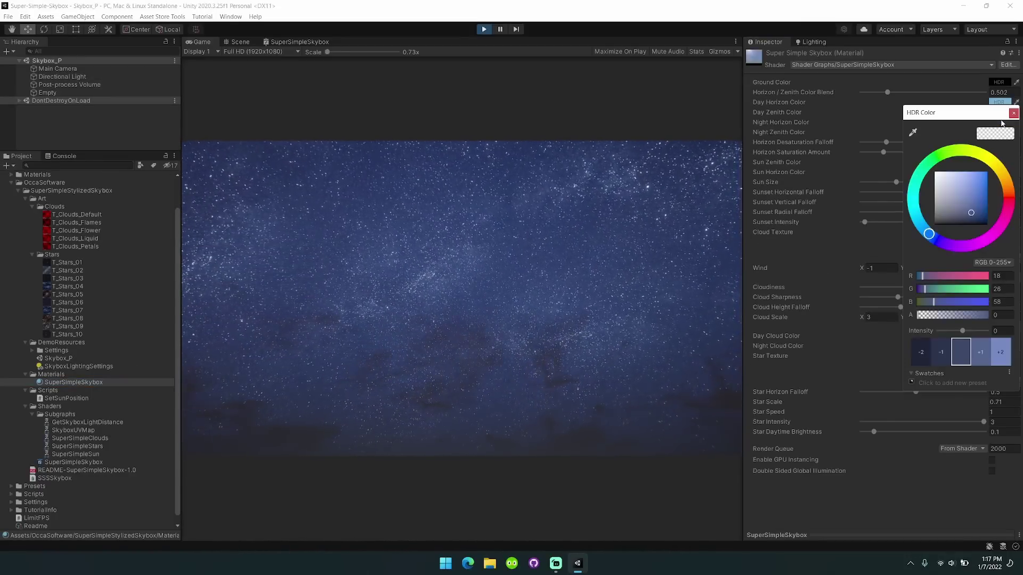
left_click(976, 214)
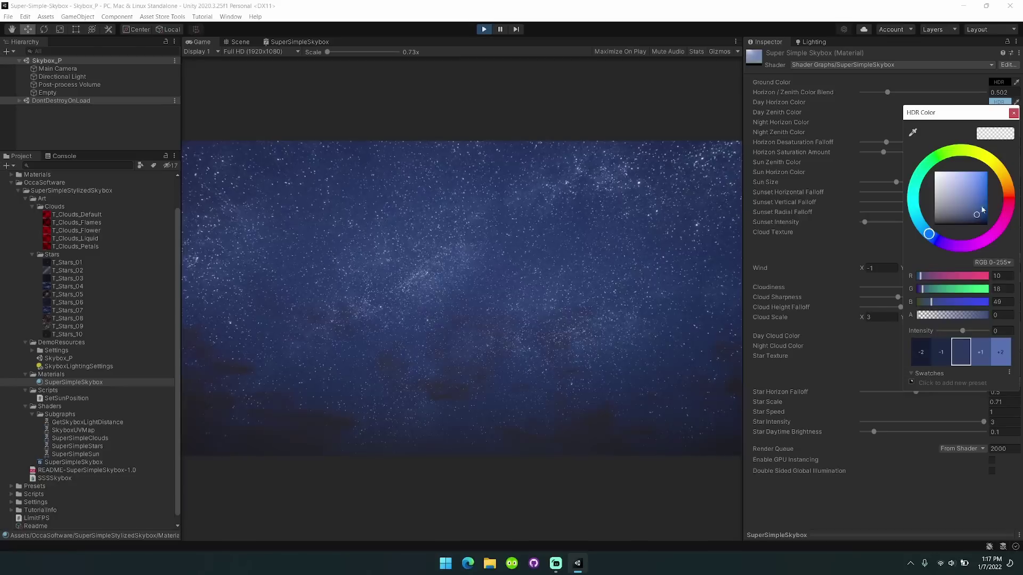
left_click(1000, 132)
left_click(991, 250)
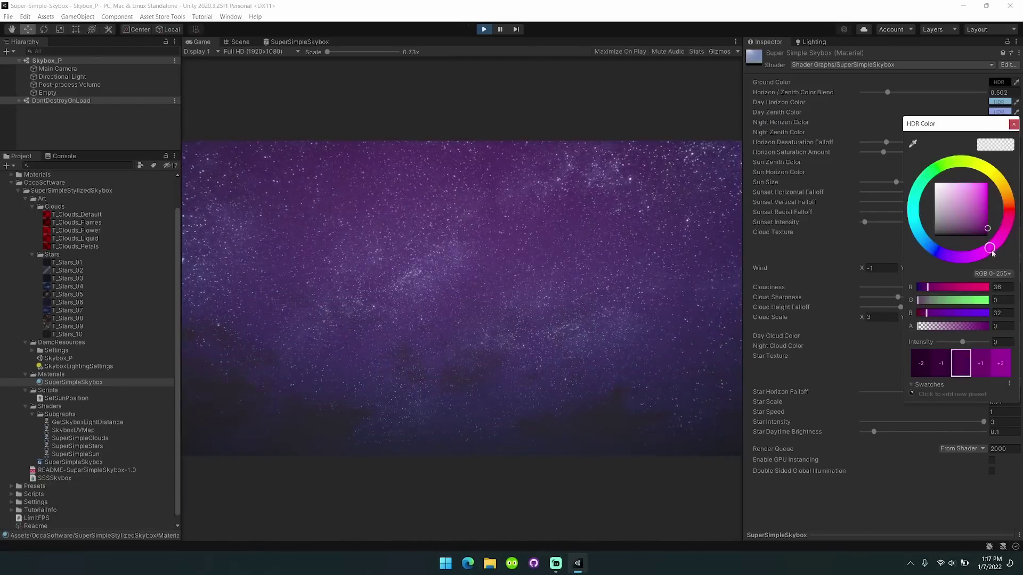
left_click(1014, 124)
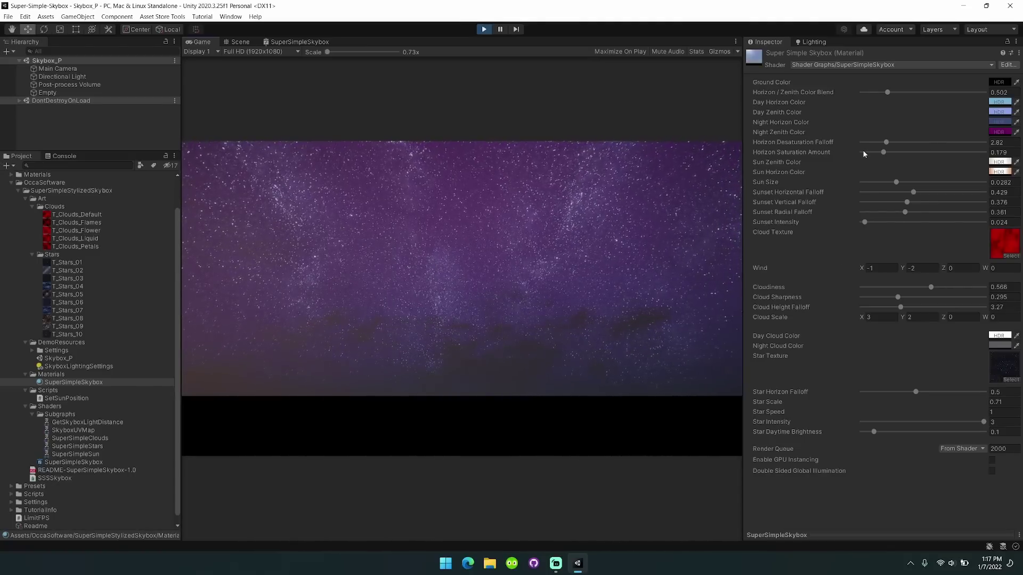
left_click(94, 76)
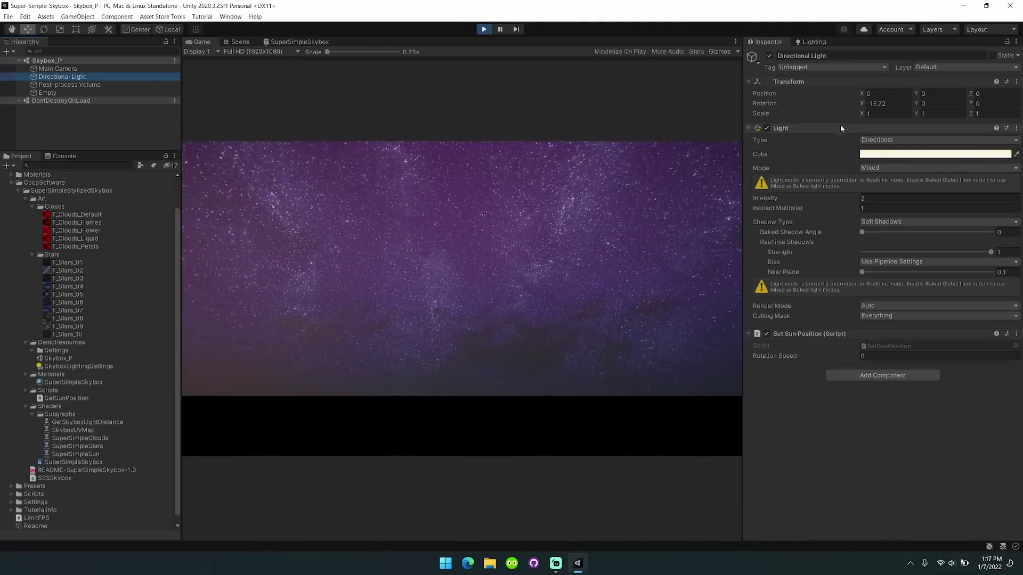
left_click_drag(864, 106, 908, 103)
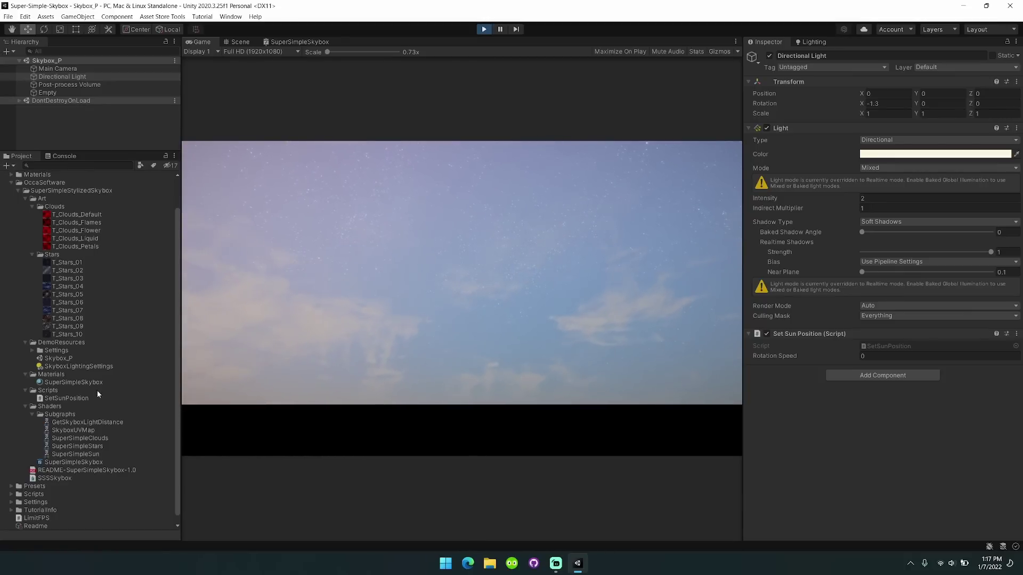
- Set Horizon Desaturation Falloff to 3.37 and Horizon Saturation Amount to 0.22 on the skybox material
left_click(73, 383)
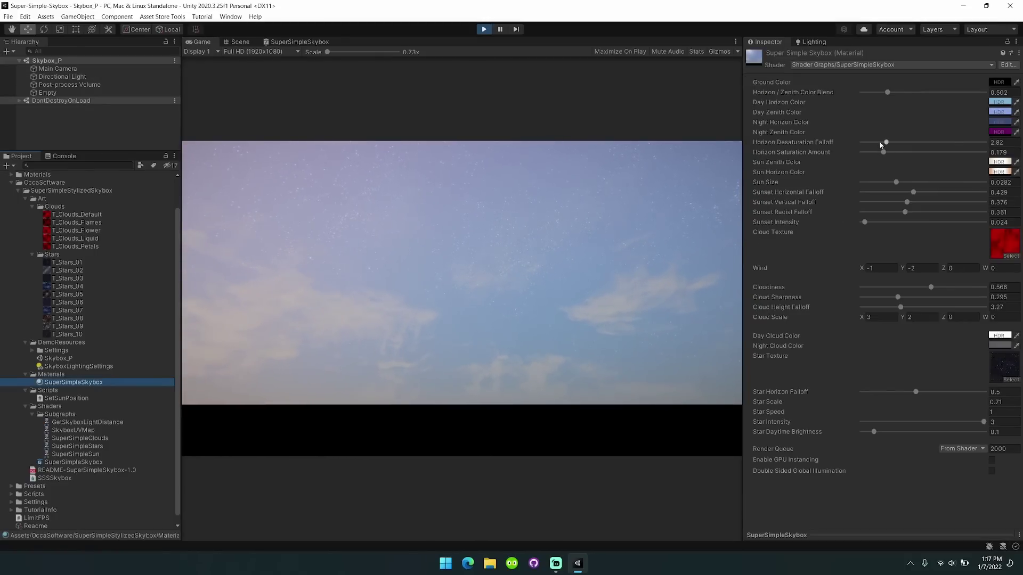
left_click(812, 257)
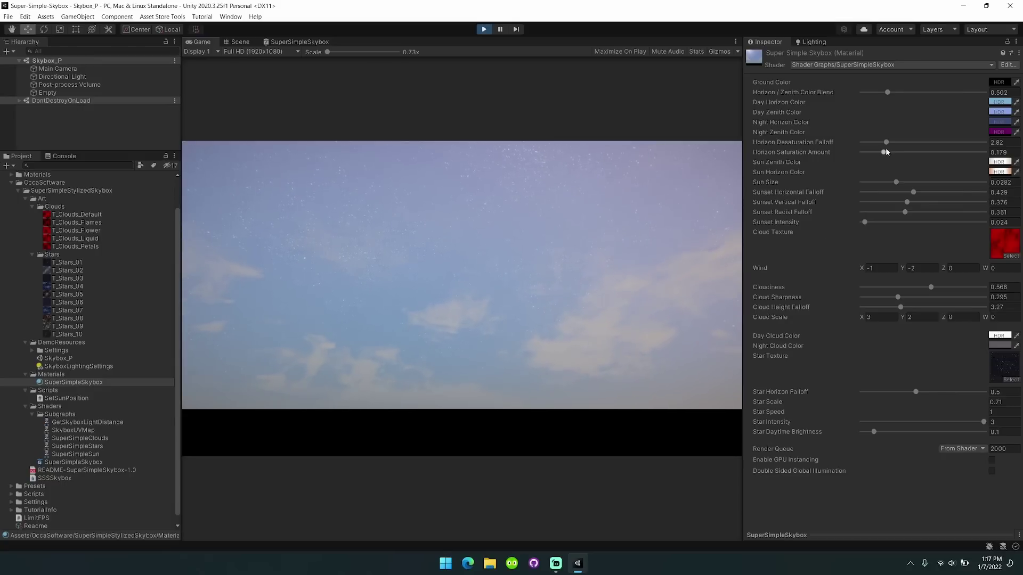
mouse_move(887, 143)
left_mouse_down()
mouse_move(910, 139)
mouse_move(864, 141)
mouse_move(891, 146)
left_mouse_up()
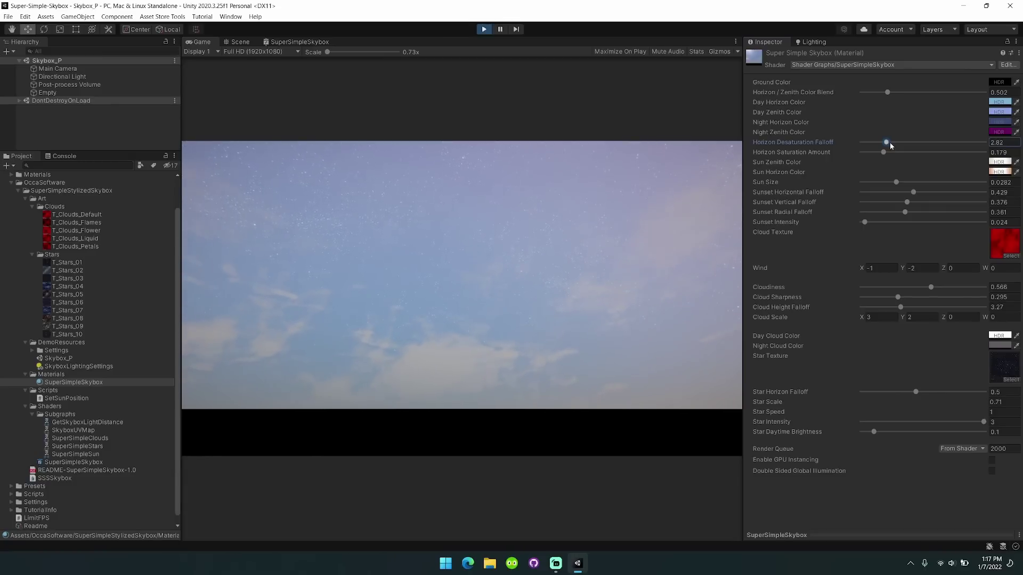
left_click_drag(890, 143, 991, 152)
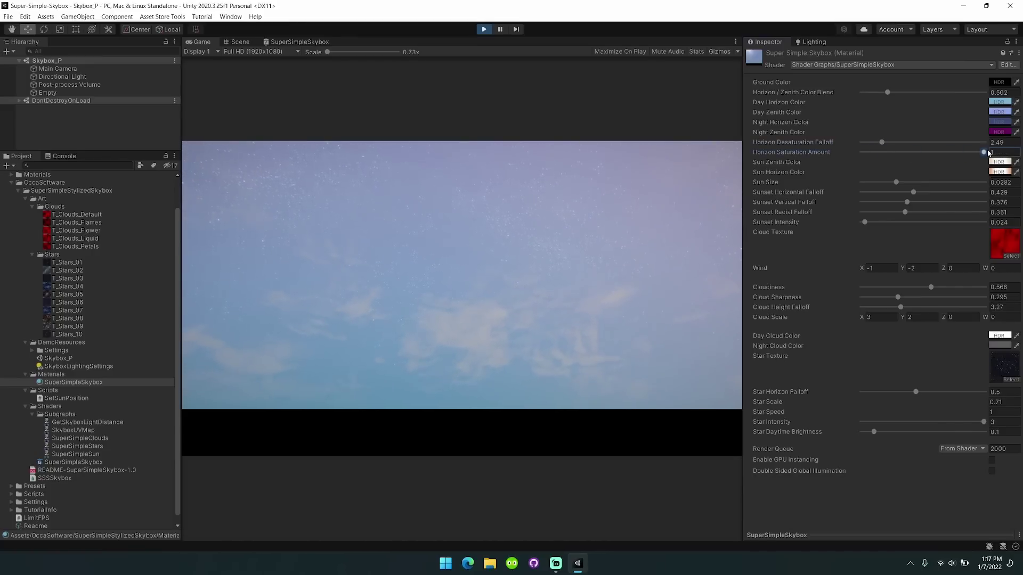
left_click_drag(983, 153, 829, 153)
left_click(881, 142)
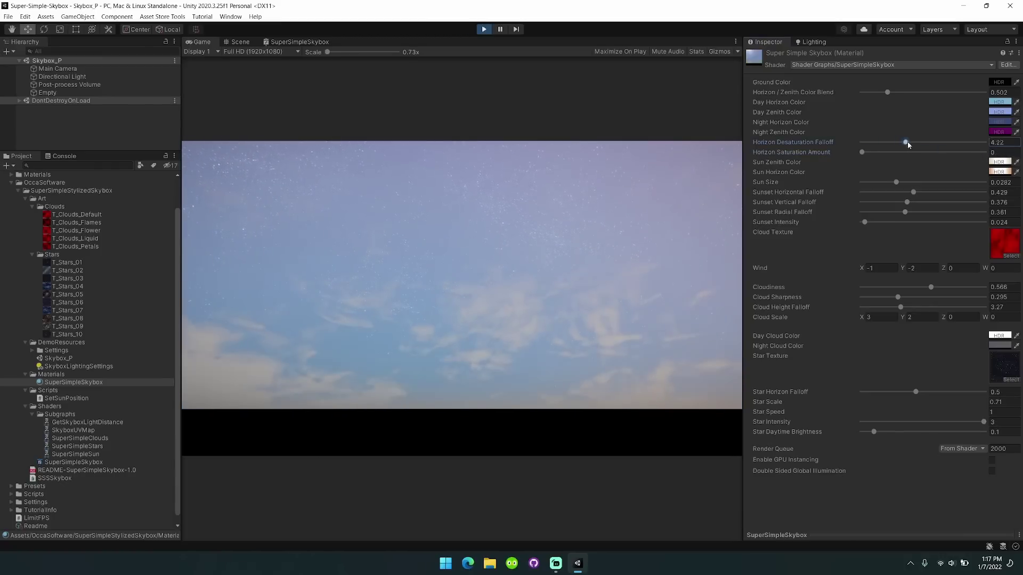
left_click_drag(866, 152, 985, 153)
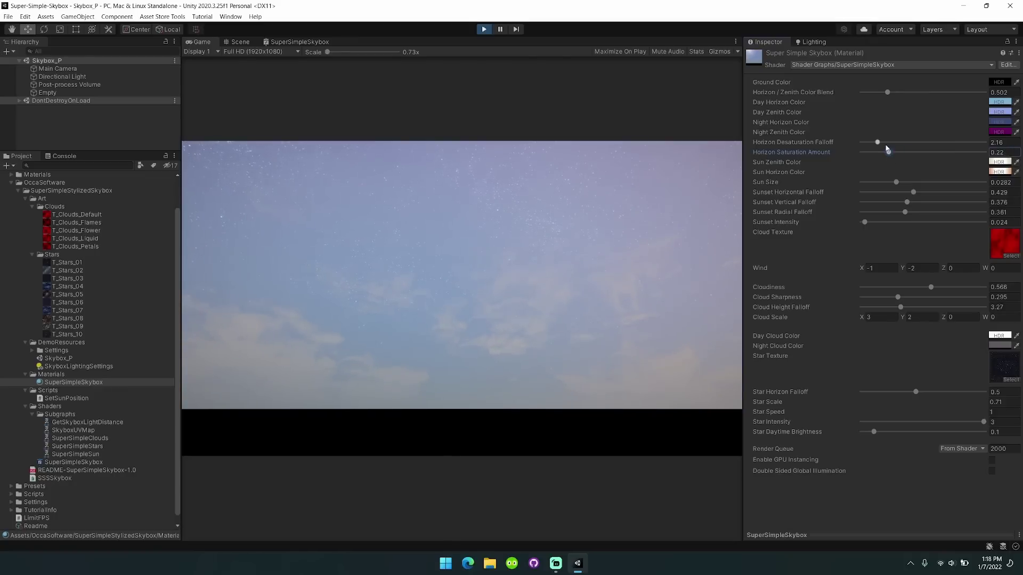
left_click_drag(886, 143, 896, 144)
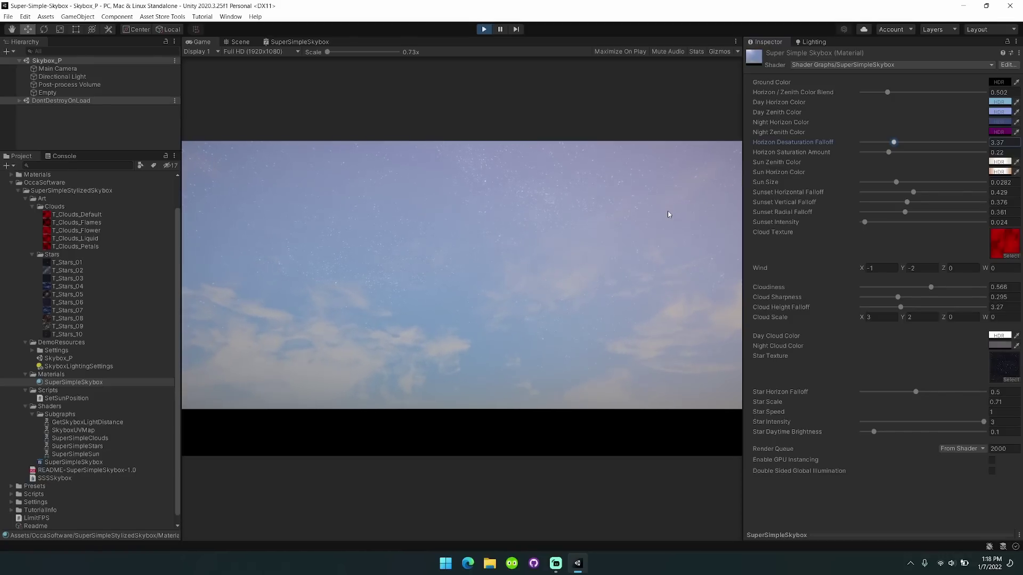
- Try a larger Sun Size and sweep the sun through night and back to day
scroll(619, 300, "up", 3)
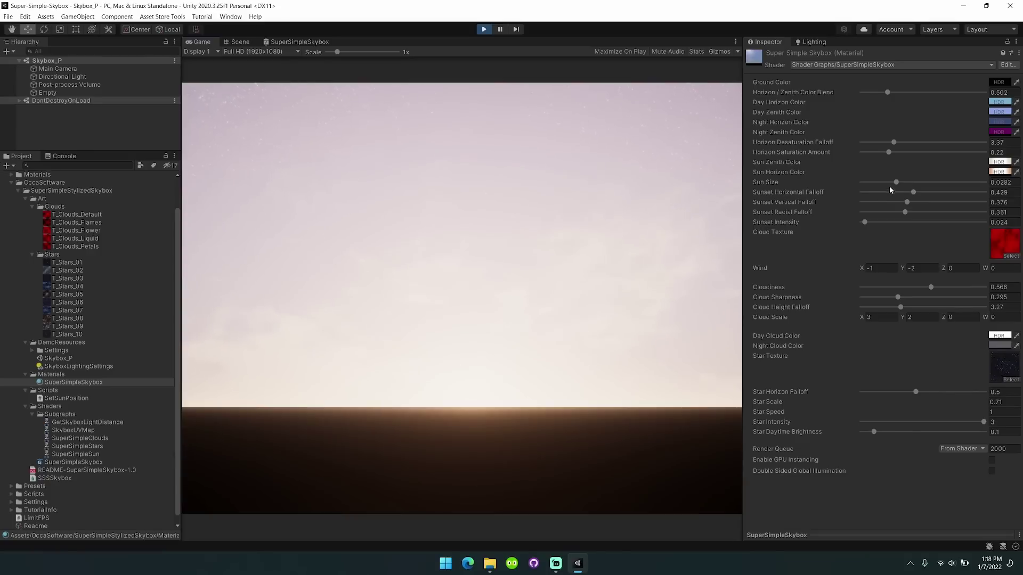
mouse_move(897, 184)
left_mouse_down()
mouse_move(860, 183)
mouse_move(973, 185)
mouse_move(897, 184)
left_mouse_up()
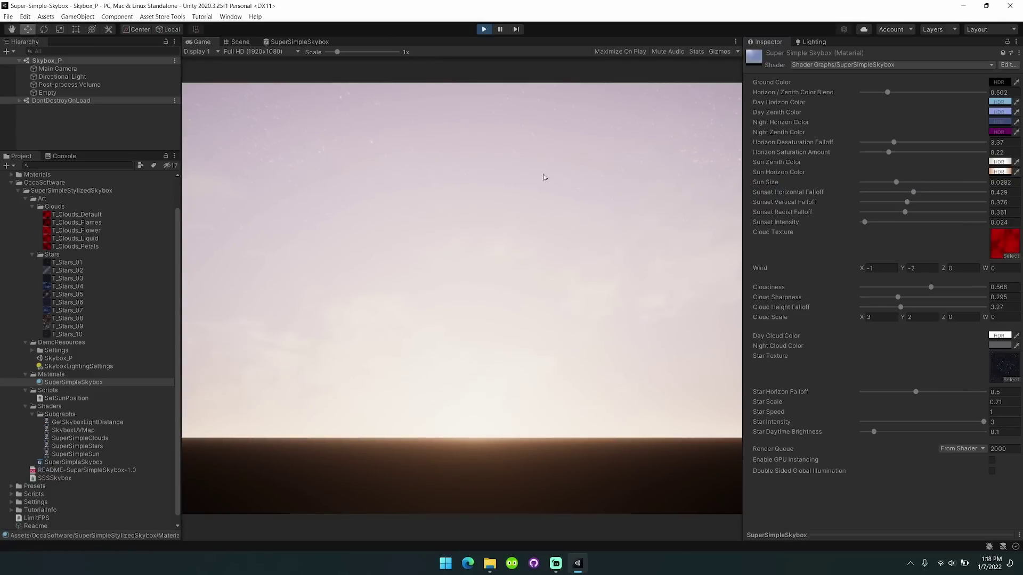
left_click(135, 77)
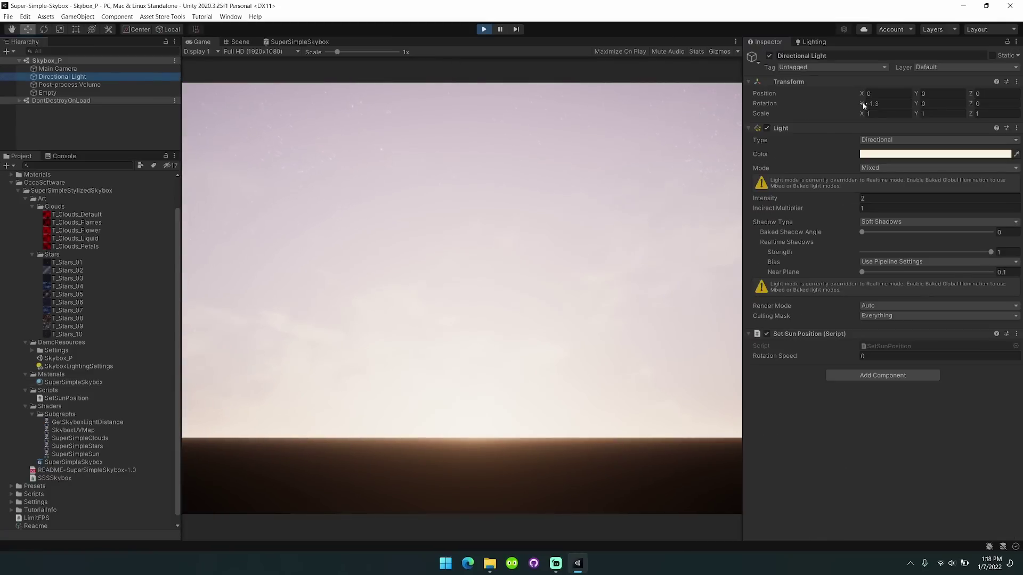
left_click_drag(864, 105, 104, 387)
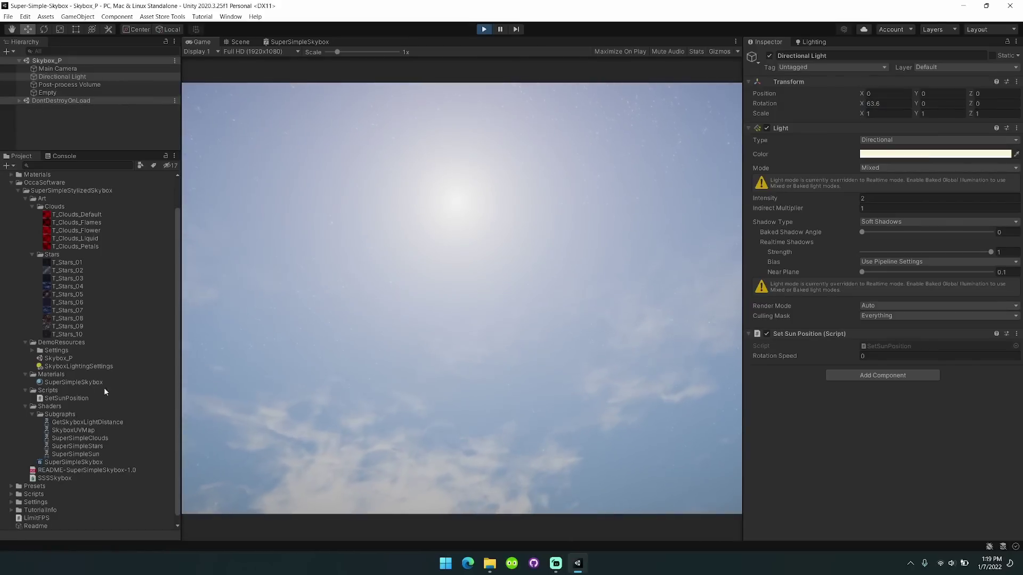
- Restore the original Sun Size and lower the Directional Light X rotation to -5.5
left_click(107, 382)
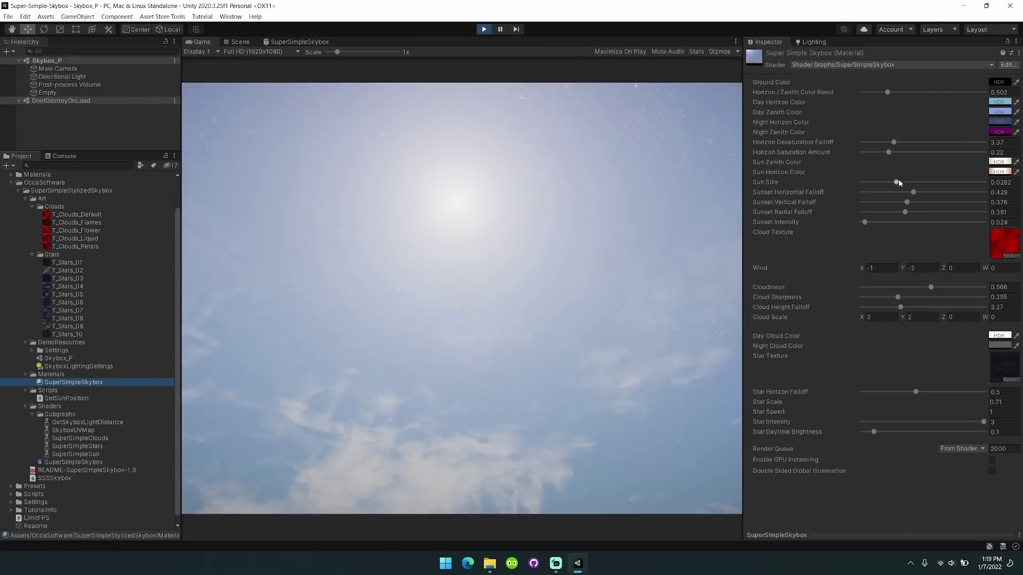
left_click_drag(899, 183, 938, 183)
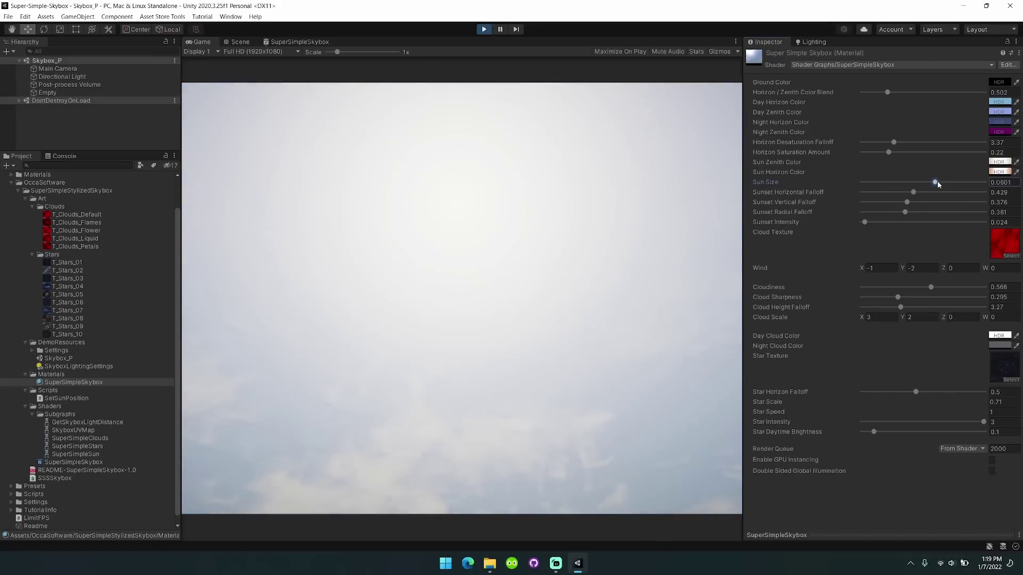
key("ctrl+z")
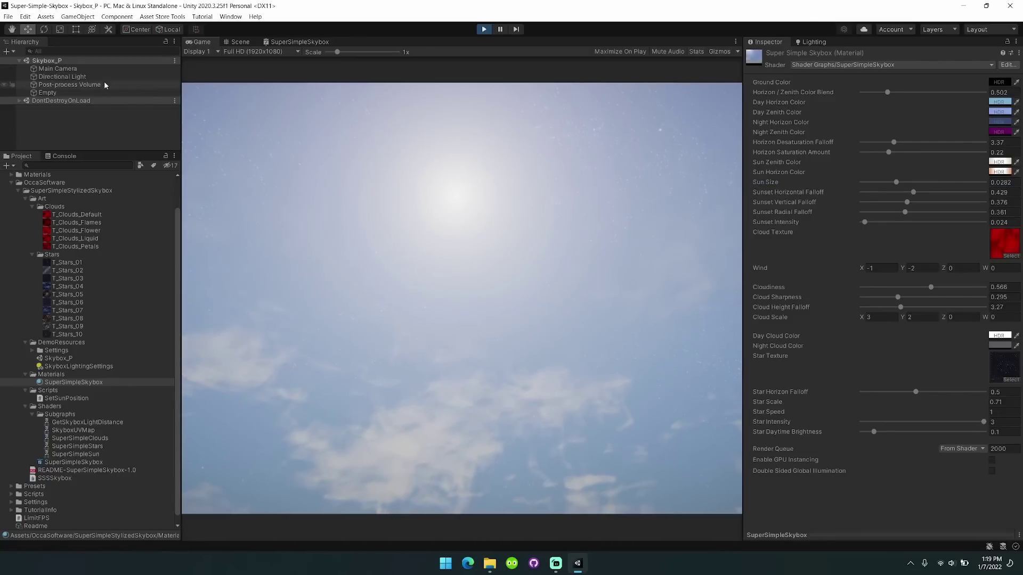
left_click(72, 77)
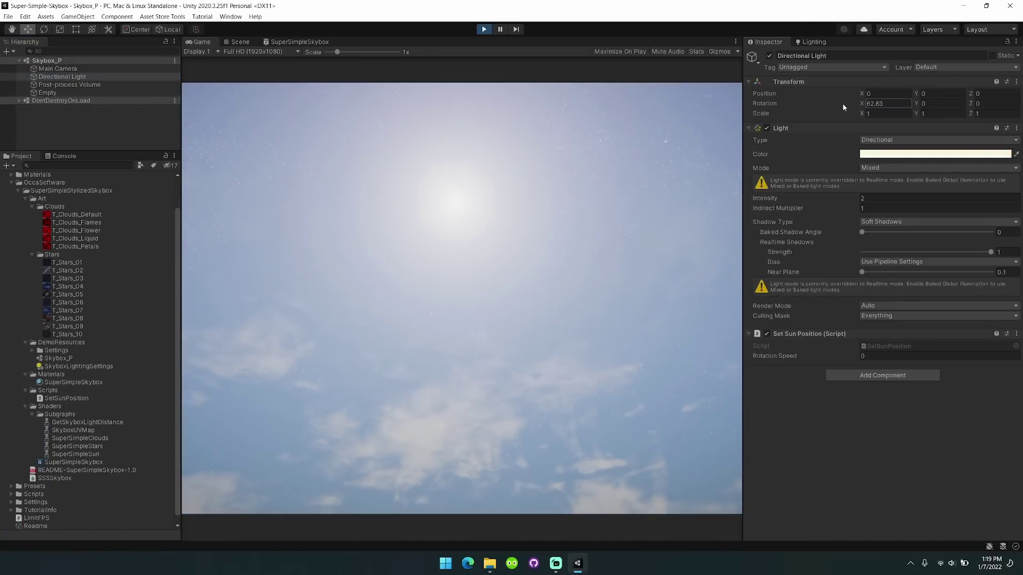
left_click_drag(861, 103, 827, 104)
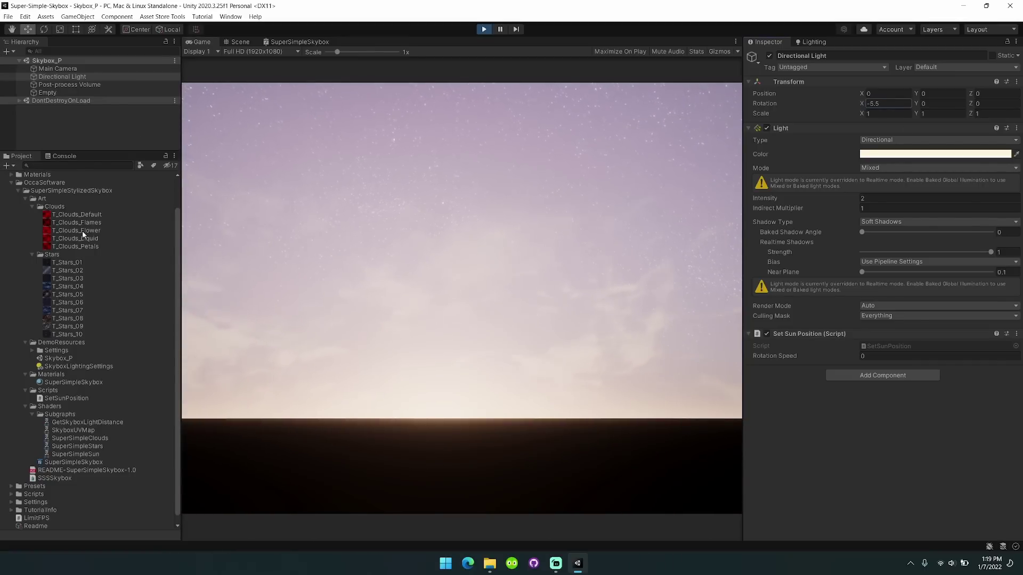
- Make the skybox's Sun Horizon Color a deeper saturated orange
left_click(75, 382)
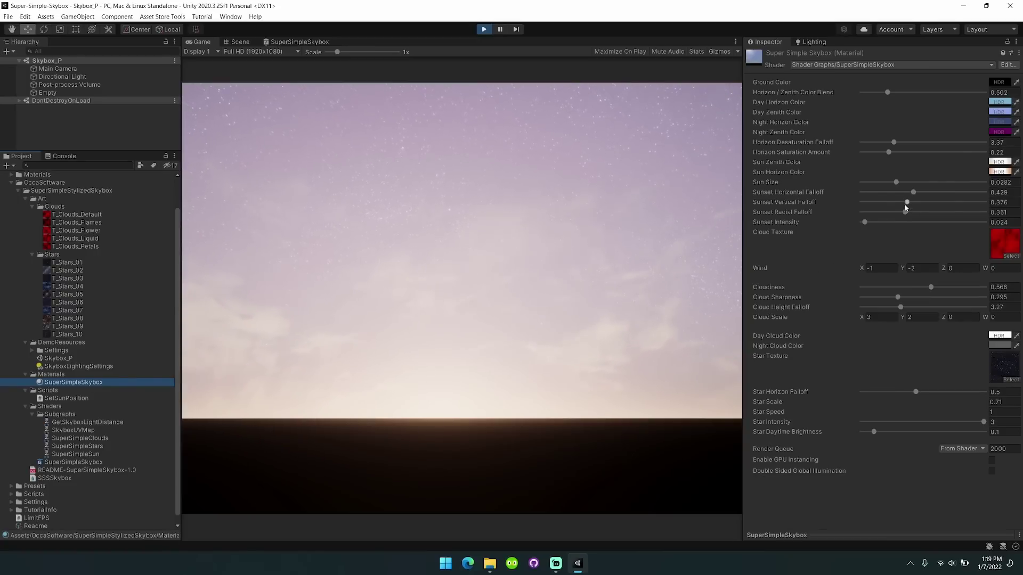
left_click(1002, 173)
left_click_drag(973, 247, 988, 229)
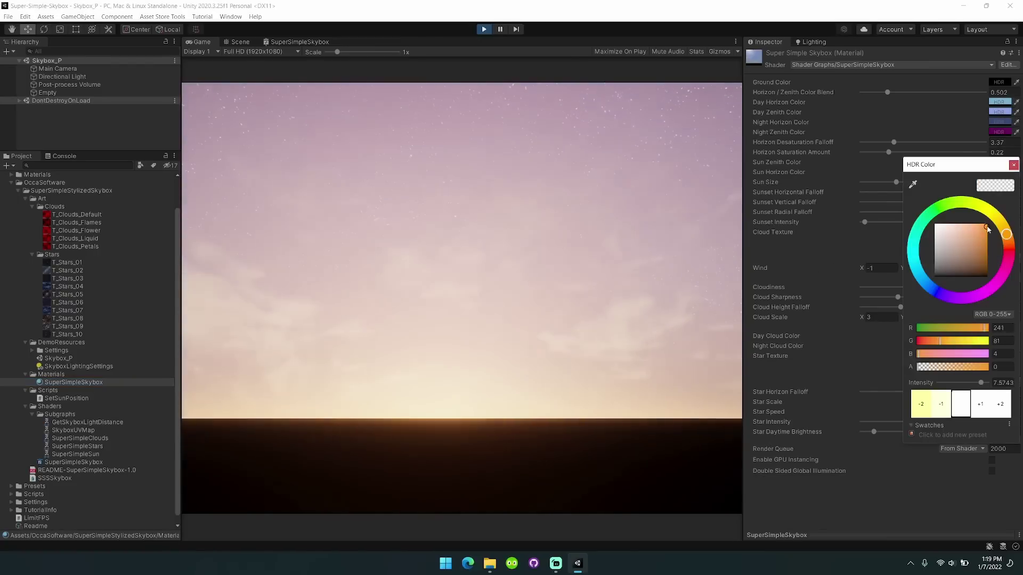
left_click(1007, 177)
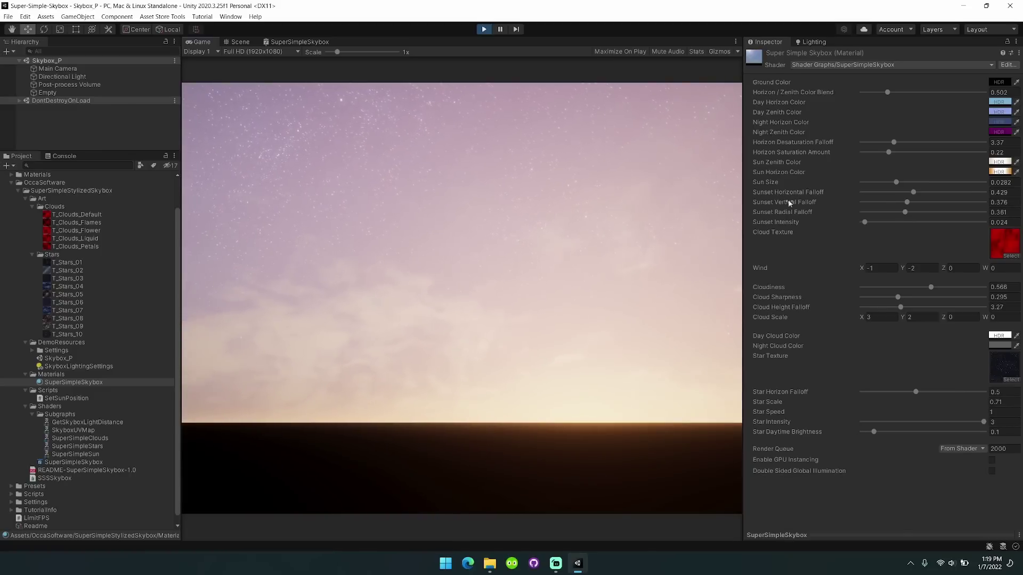
- Widen the sunset falloff and raise Sunset Intensity to 0.032
mouse_move(914, 194)
left_mouse_down()
mouse_move(882, 192)
mouse_move(973, 194)
mouse_move(922, 193)
mouse_move(913, 203)
mouse_move(984, 204)
mouse_move(910, 201)
mouse_move(933, 211)
mouse_move(919, 213)
left_mouse_up()
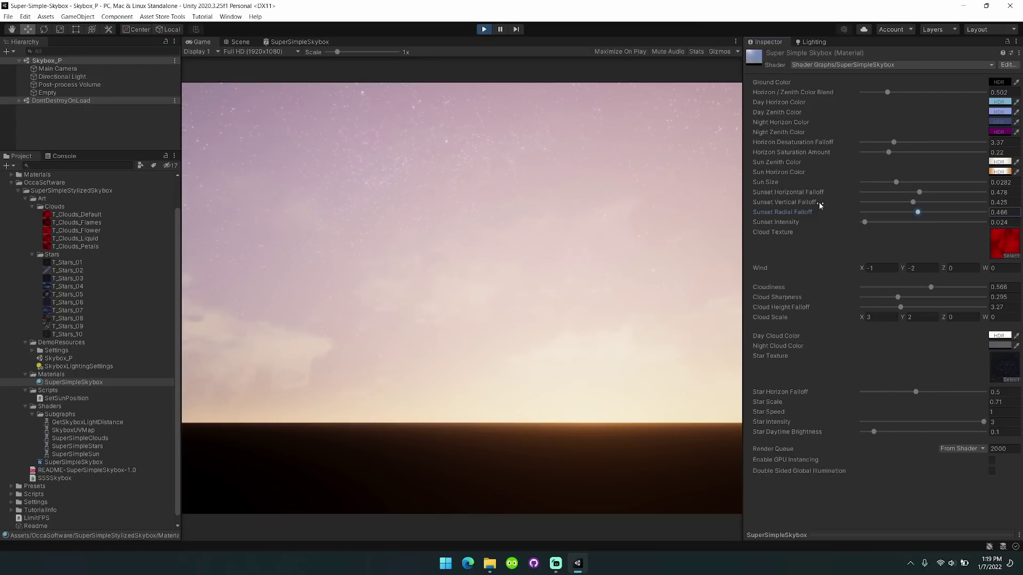
left_click(866, 224)
mouse_move(866, 226)
left_mouse_down()
mouse_move(883, 224)
mouse_move(865, 222)
left_mouse_up()
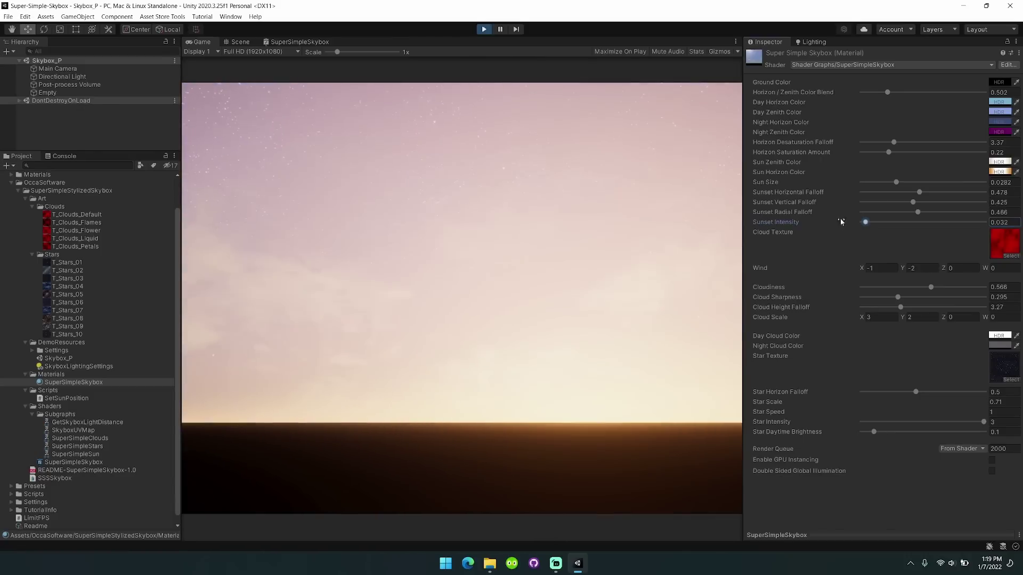
left_click(463, 299)
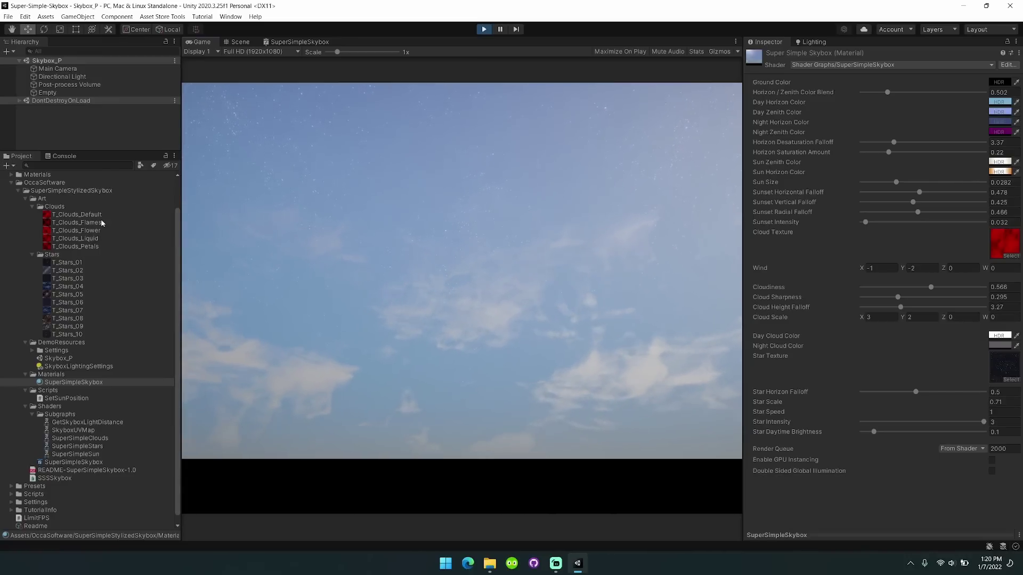
left_click_drag(99, 215, 1008, 253)
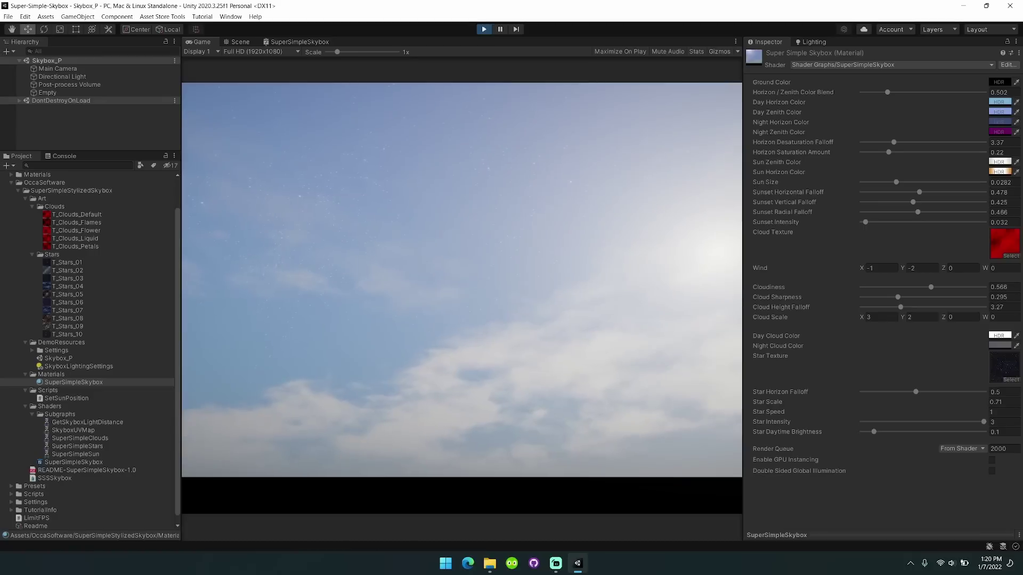
left_click_drag(141, 228, 1005, 244)
mouse_move(96, 233)
left_mouse_down()
mouse_move(715, 262)
mouse_move(1005, 244)
left_mouse_up()
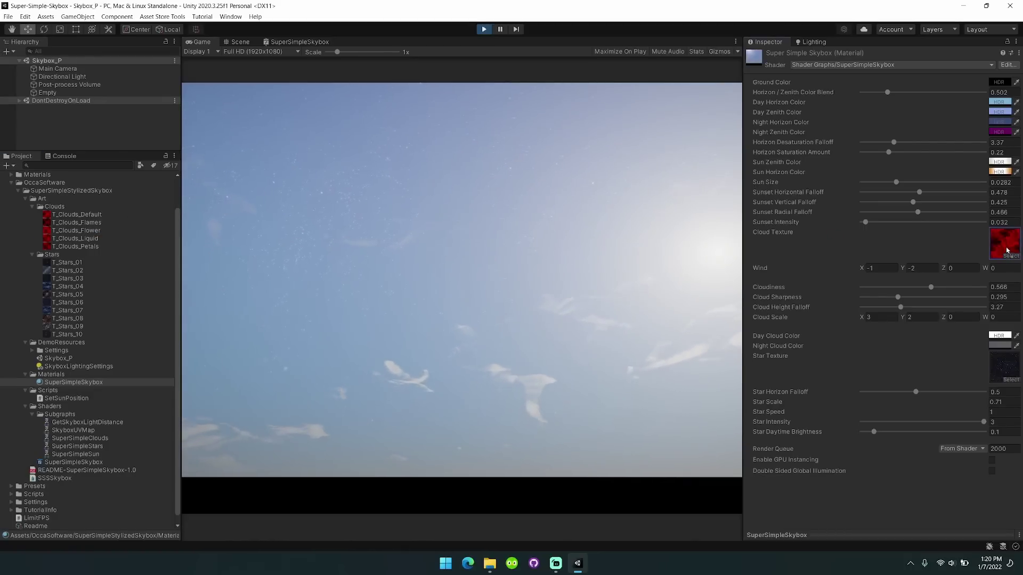
left_click_drag(98, 239, 1004, 244)
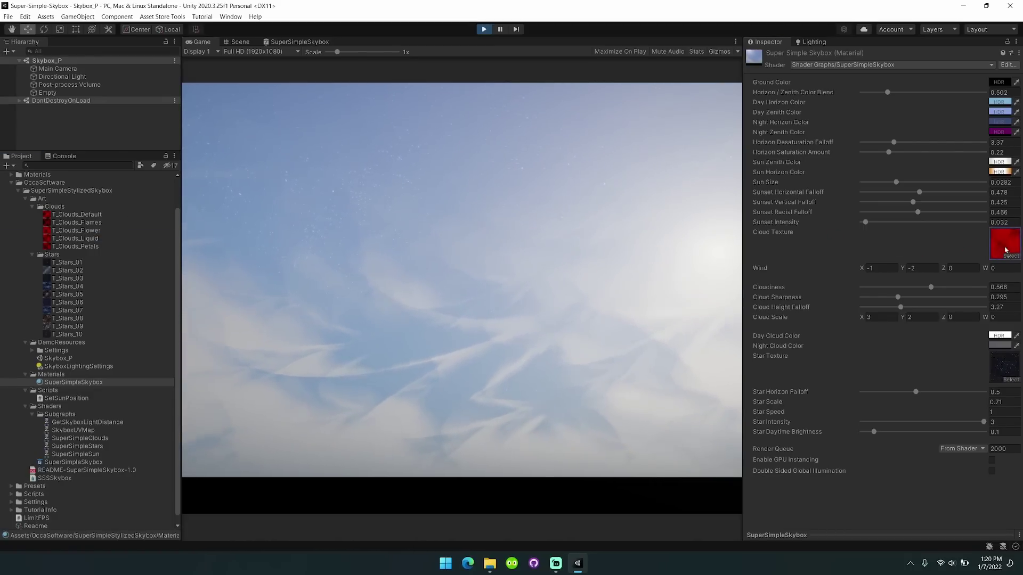
left_click_drag(90, 247, 1004, 244)
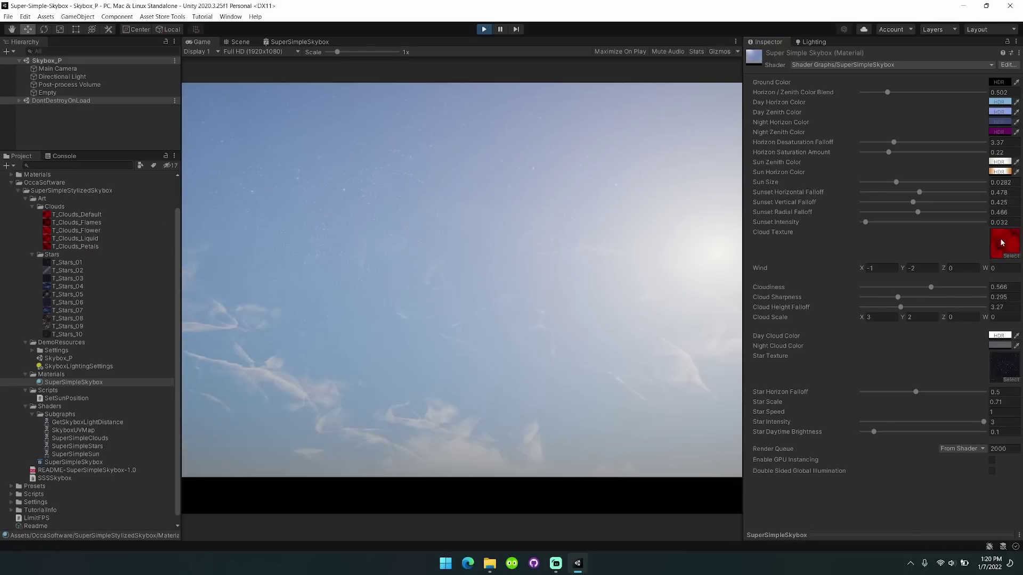
left_click_drag(77, 214, 1005, 244)
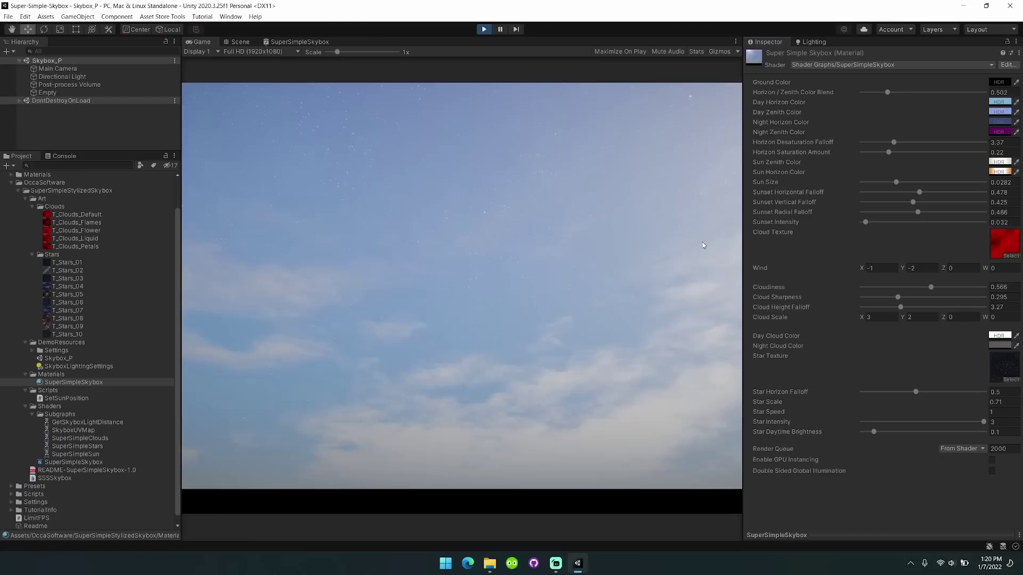
left_click(883, 268)
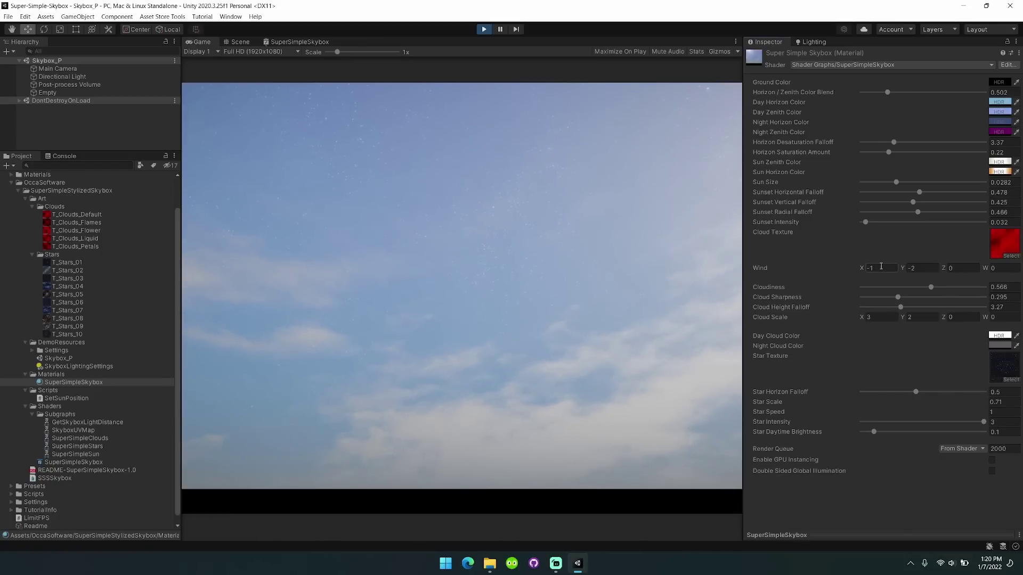
double_click(882, 267)
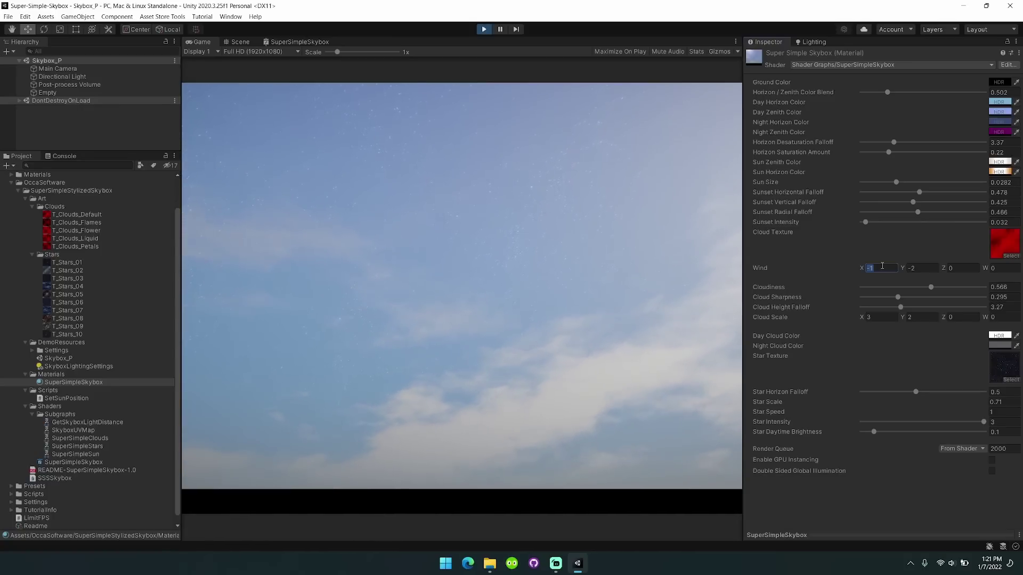
type("-3")
key("BackSpace")
type("5")
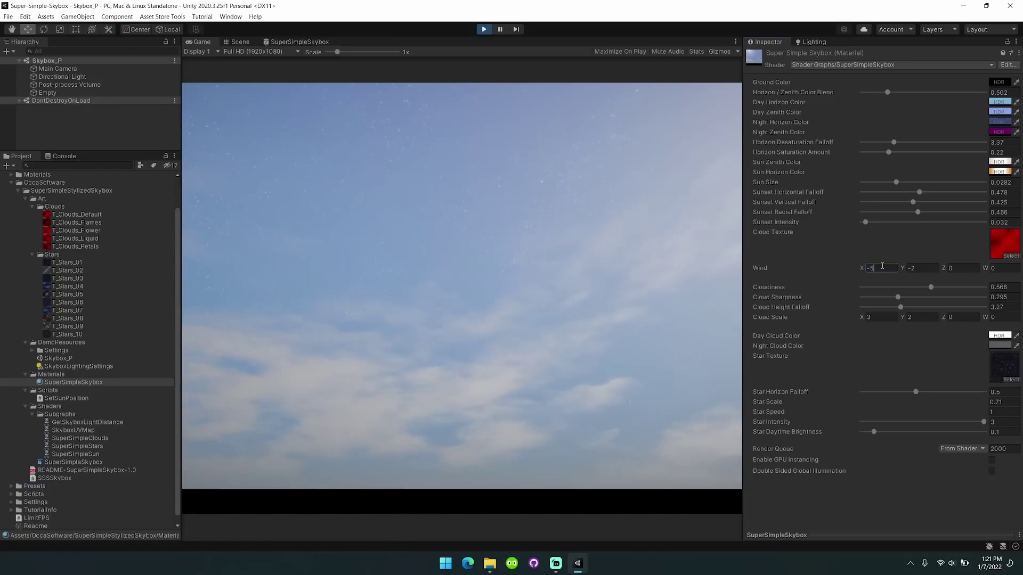
key("BackSpace")
type("10")
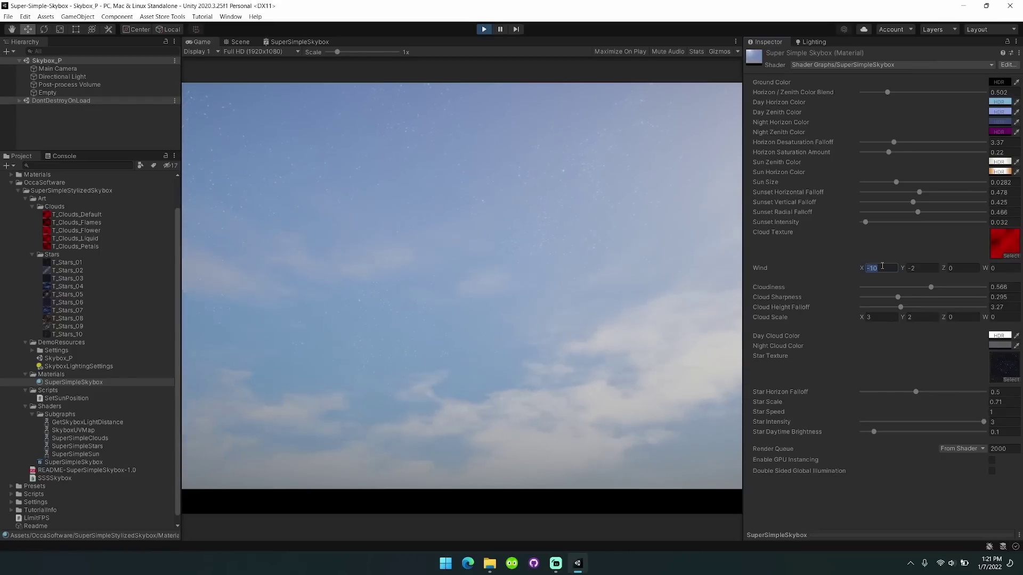
type("10")
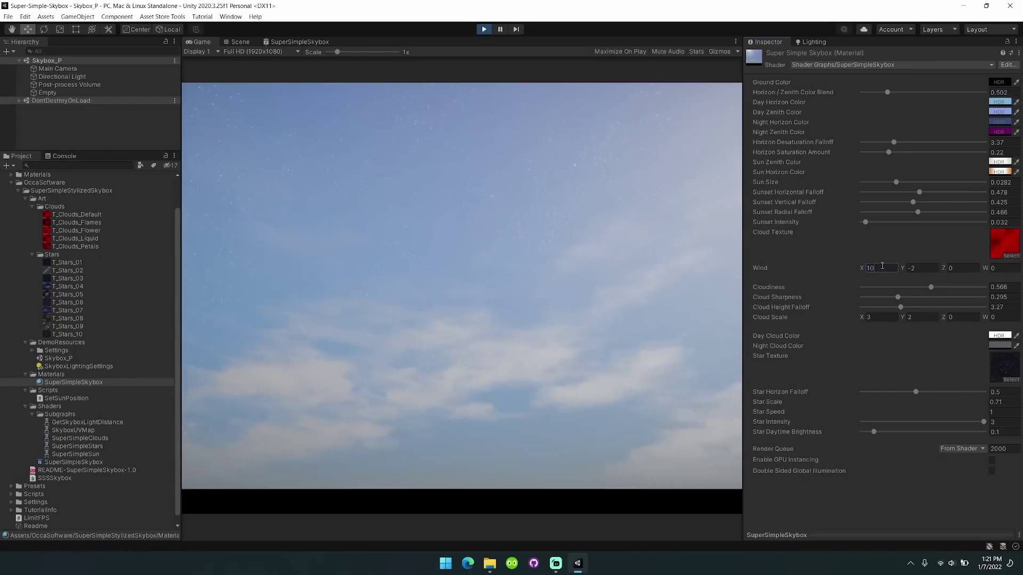
type("-10")
key("Tab")
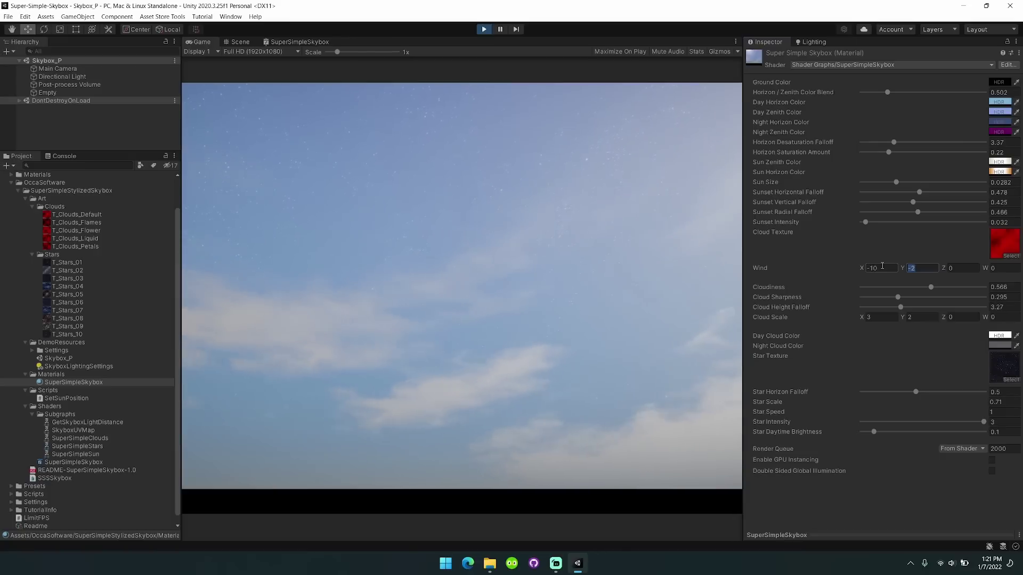
type("-1")
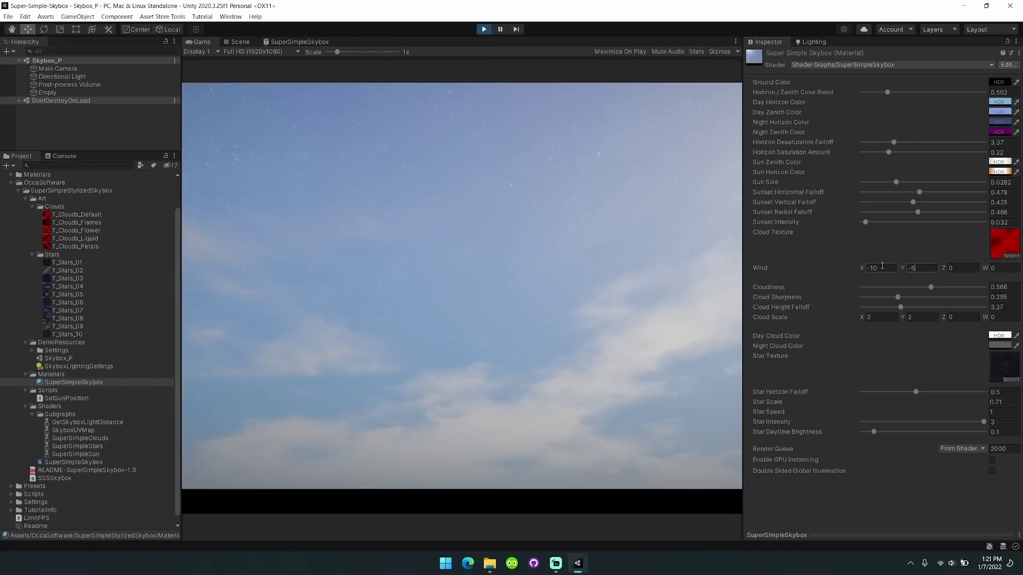
type("0")
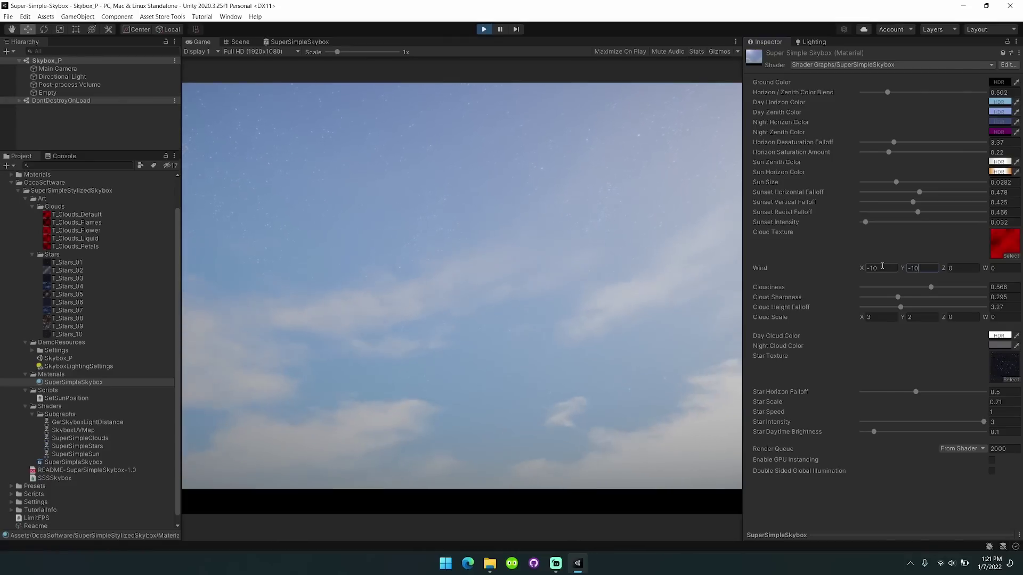
type("10")
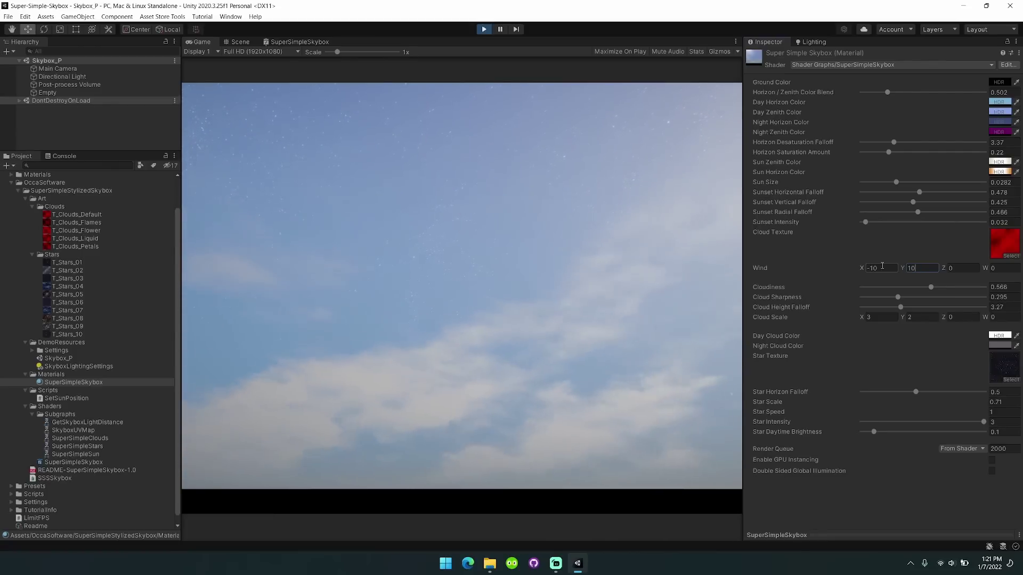
key("BackSpace")
key("BackSpace")
type("-5")
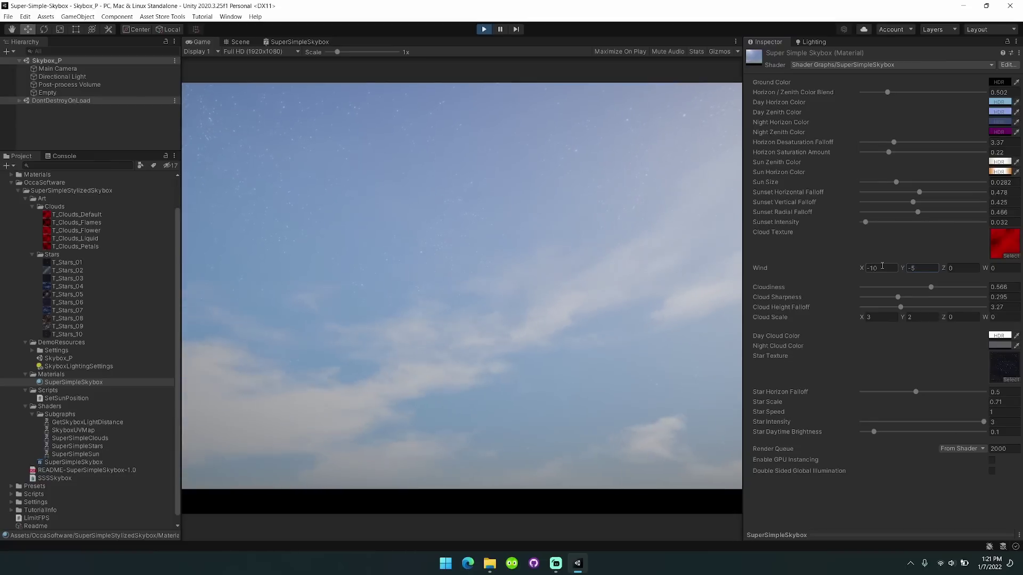
left_click(885, 267)
type("-1")
key("Tab")
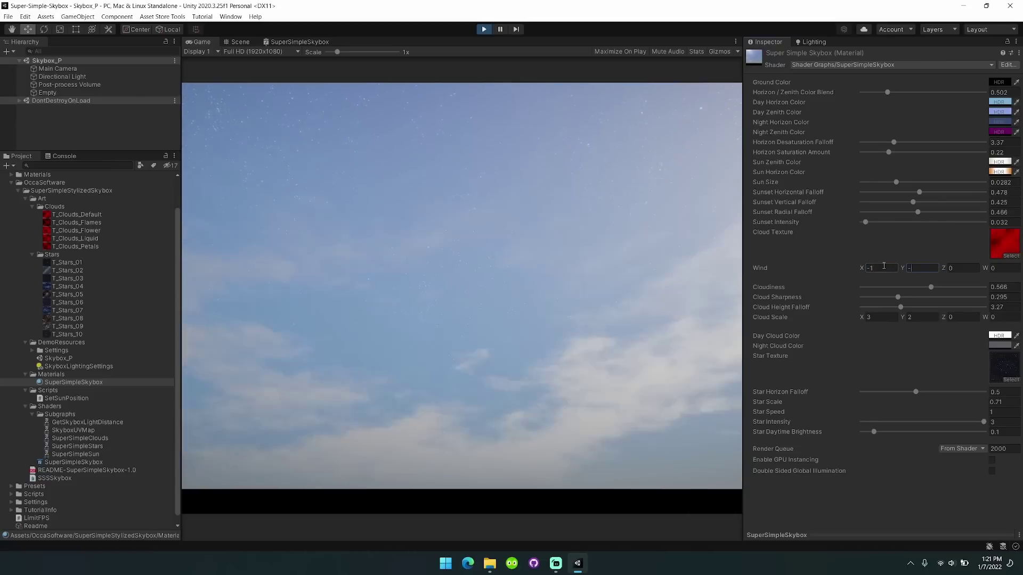
type("-2")
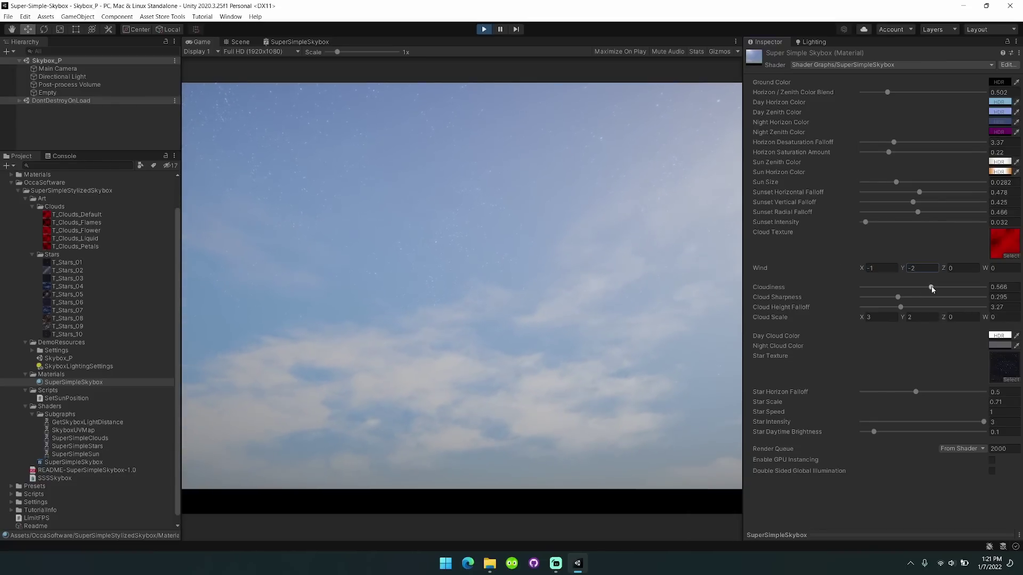
- Drag Cloudiness to 0 to clear the sky, then all the way up to 1
left_click_drag(933, 288, 876, 291)
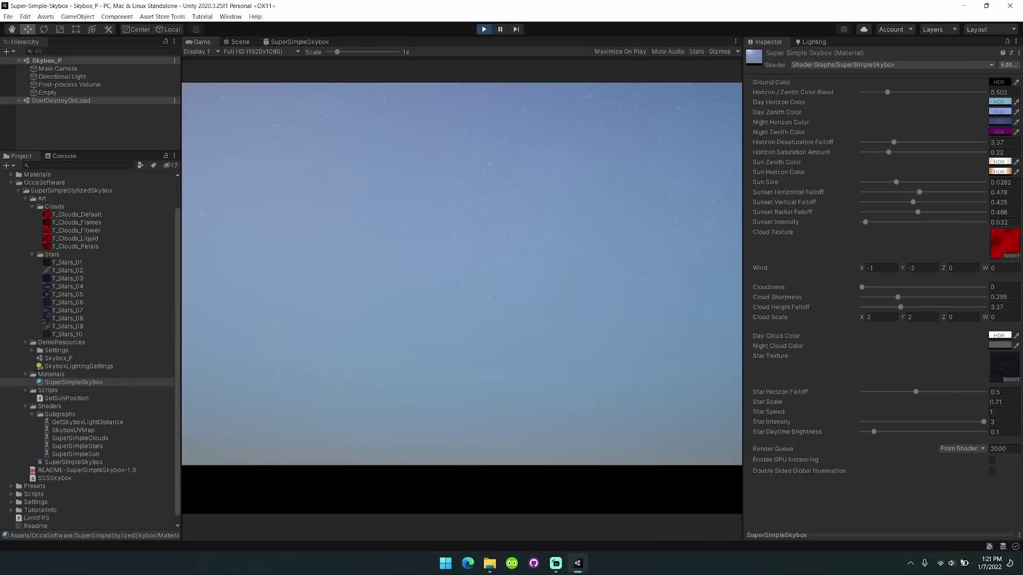
left_click(487, 301)
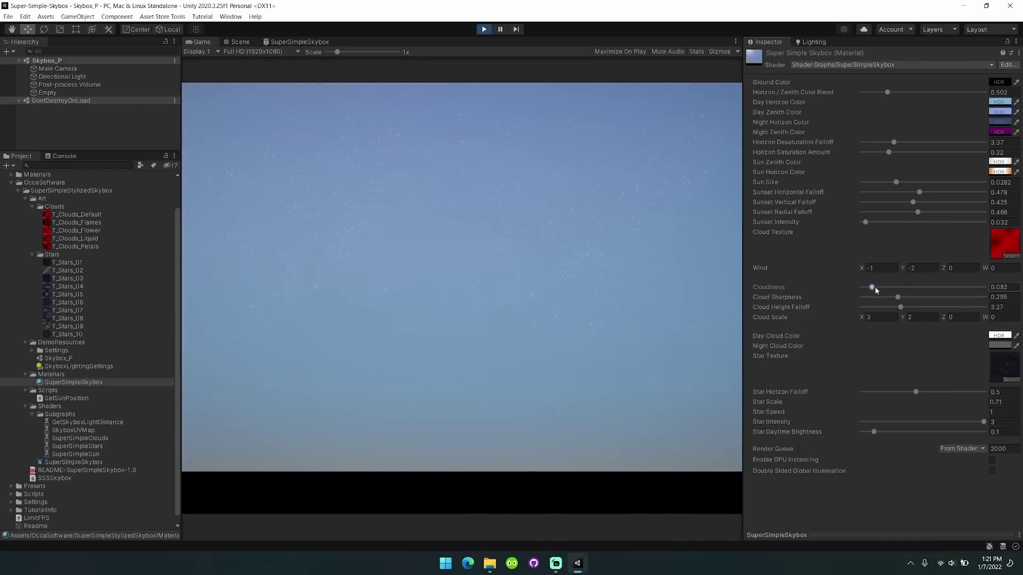
left_click_drag(875, 290, 920, 288)
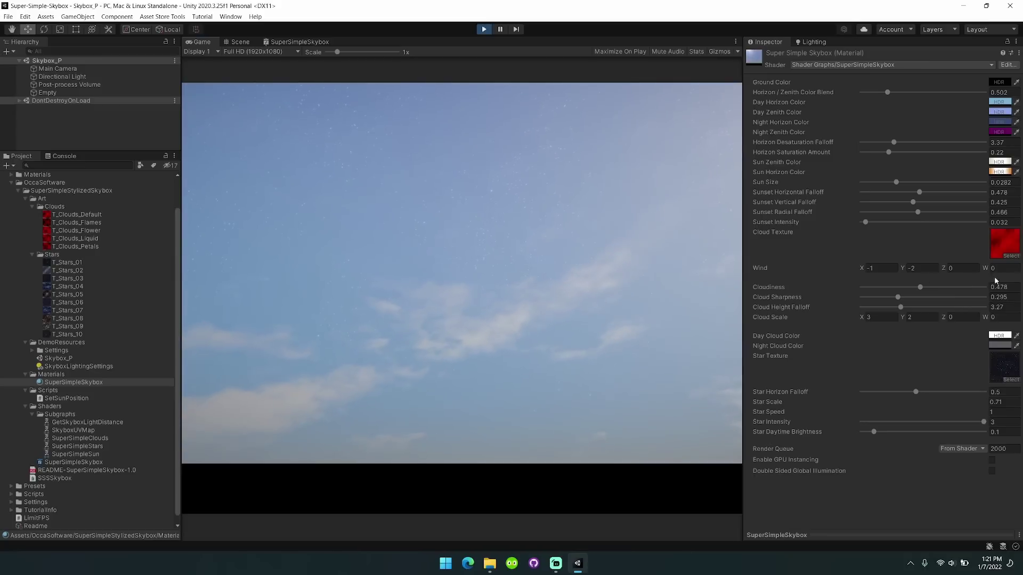
left_click_drag(924, 292, 987, 290)
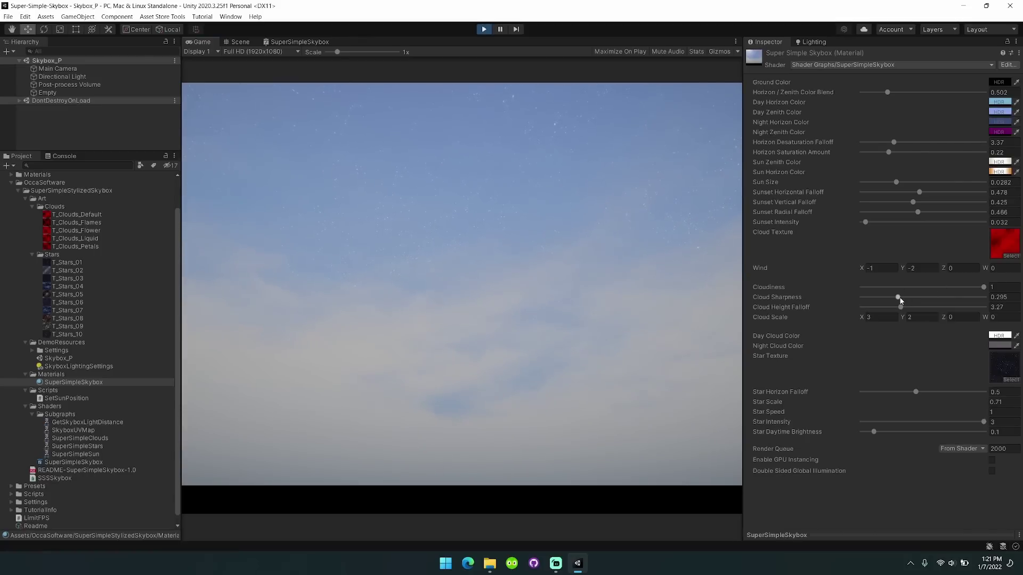
- Settle the skybox clouds at Cloudiness 0.841 and Cloud Sharpness 0.331
left_click_drag(898, 300, 870, 296)
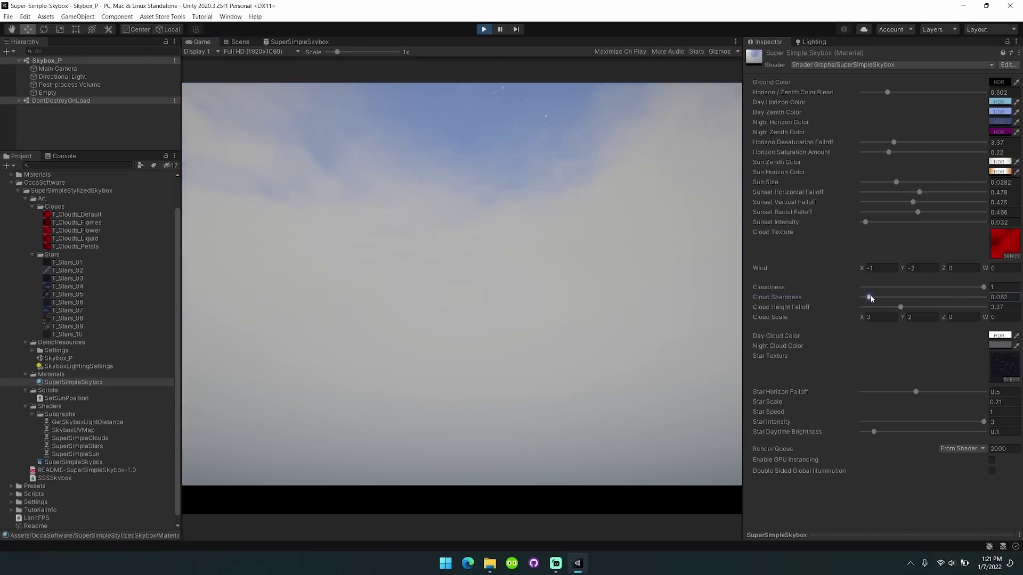
left_click_drag(946, 286, 912, 287)
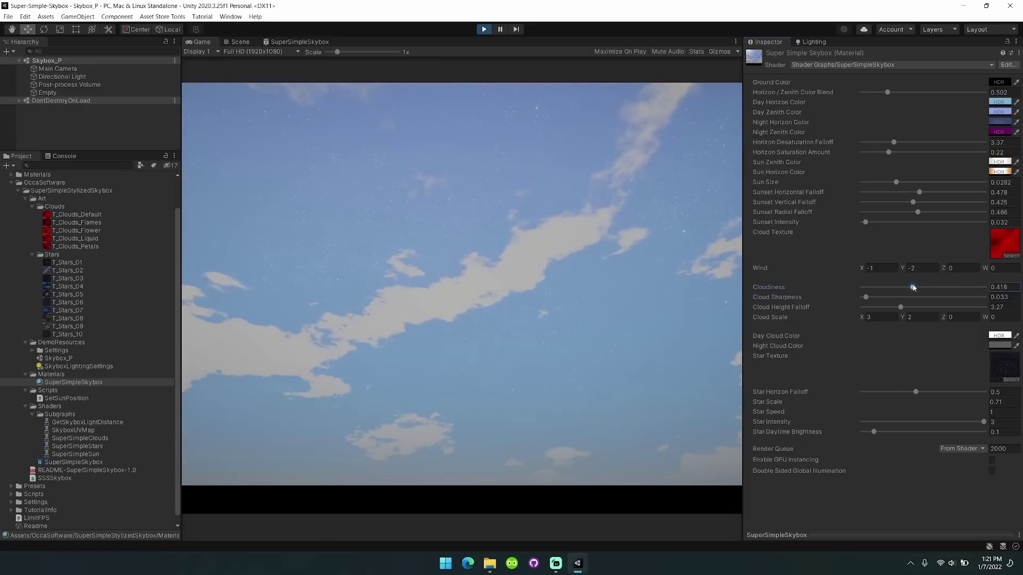
left_click(866, 299)
left_click_drag(867, 299, 906, 301)
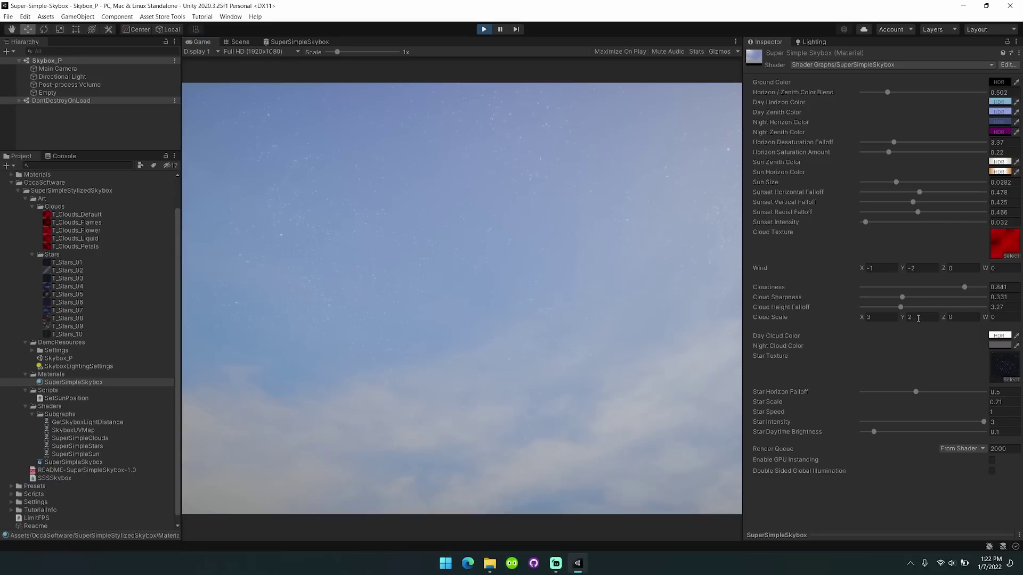
- Preview lower and higher Cloud Height Falloff values, leaving it at 3.55
left_click_drag(895, 309, 860, 308)
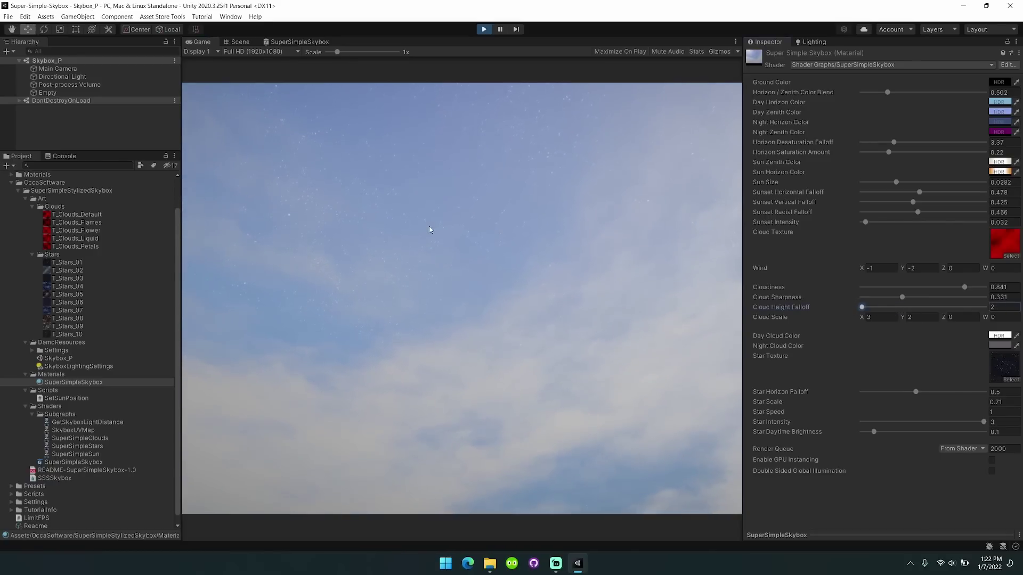
left_click_drag(860, 309, 956, 307)
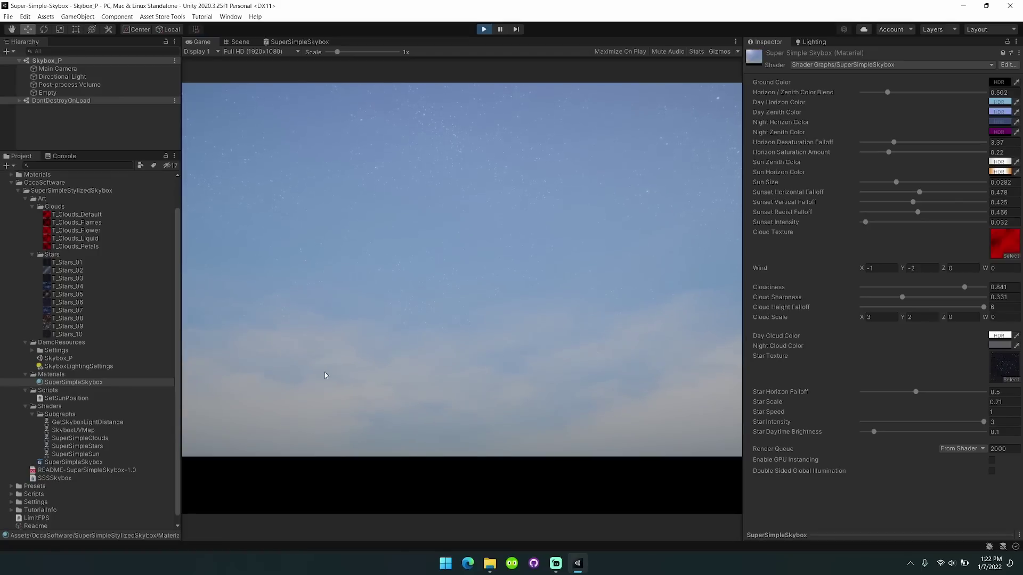
left_click_drag(983, 308, 909, 309)
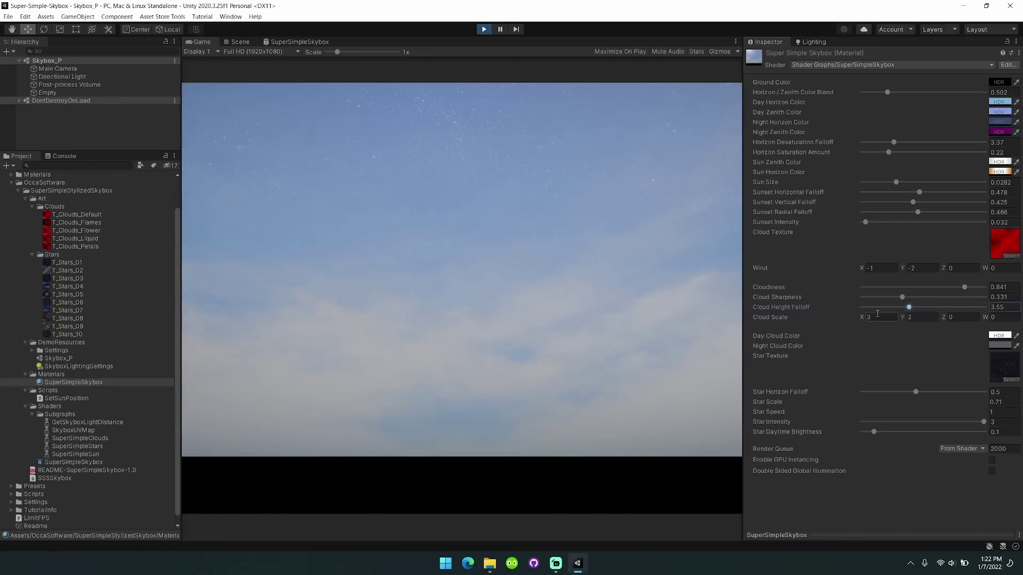
- Try Cloud Scale test values of 6 by 3, then 1 by 1
type("6")
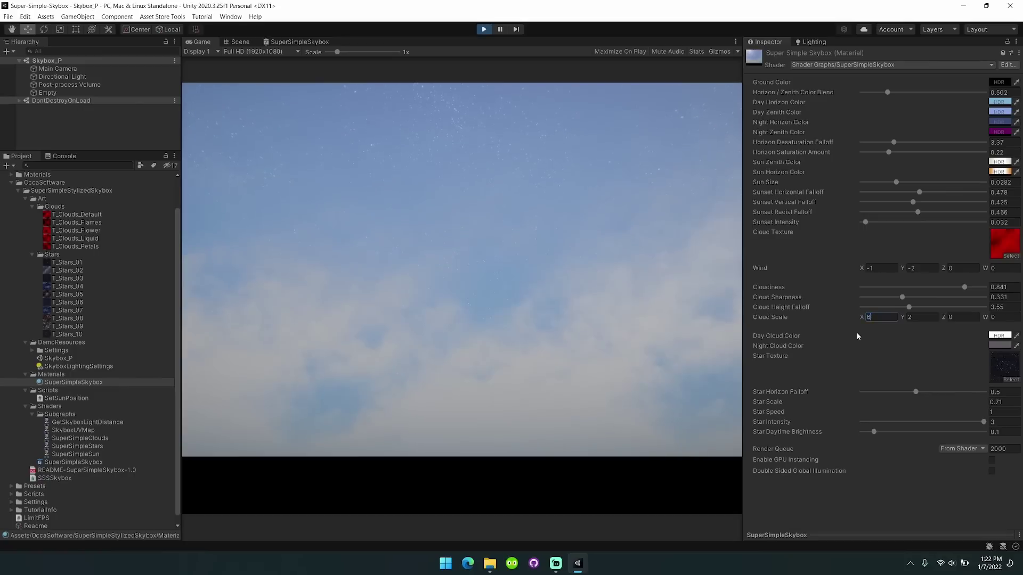
key("Tab")
type("3")
left_click(885, 313)
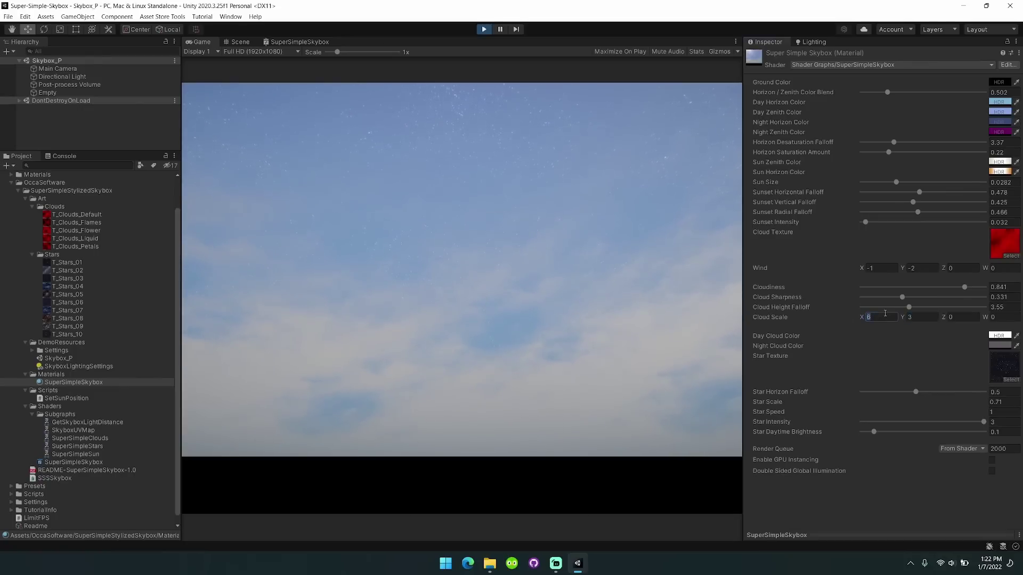
left_click(639, 307)
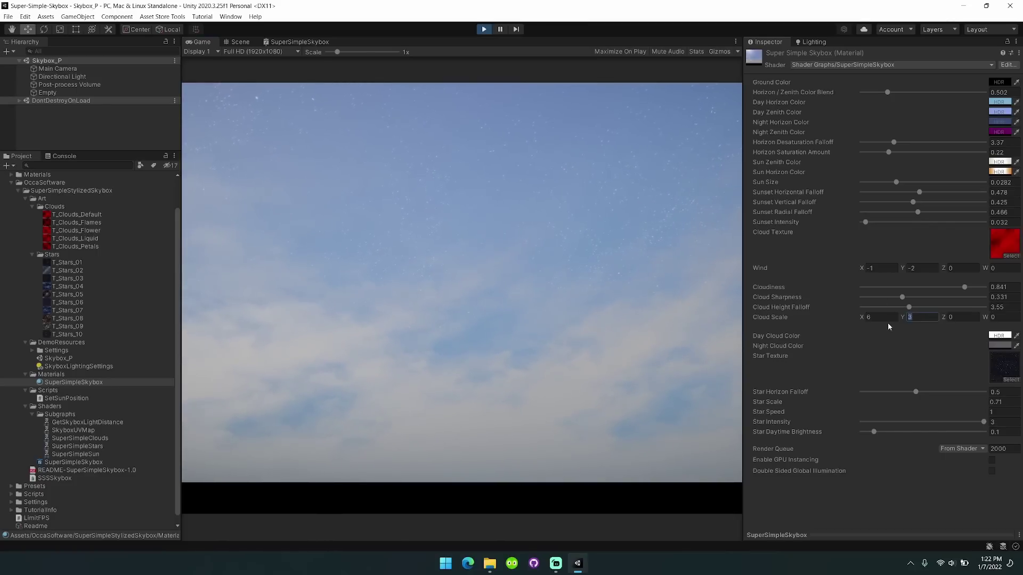
key("shift+Tab")
type("1")
key("Tab")
type("1")
key("Return")
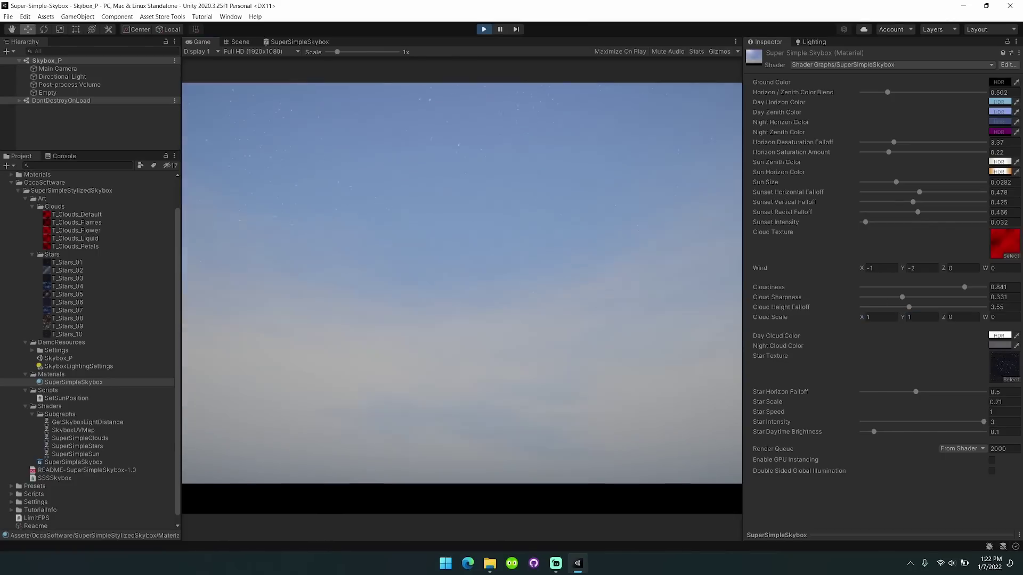
- Restore Cloud Scale to X 3, Y 2 and lower Cloudiness to 0.6
left_click(876, 319)
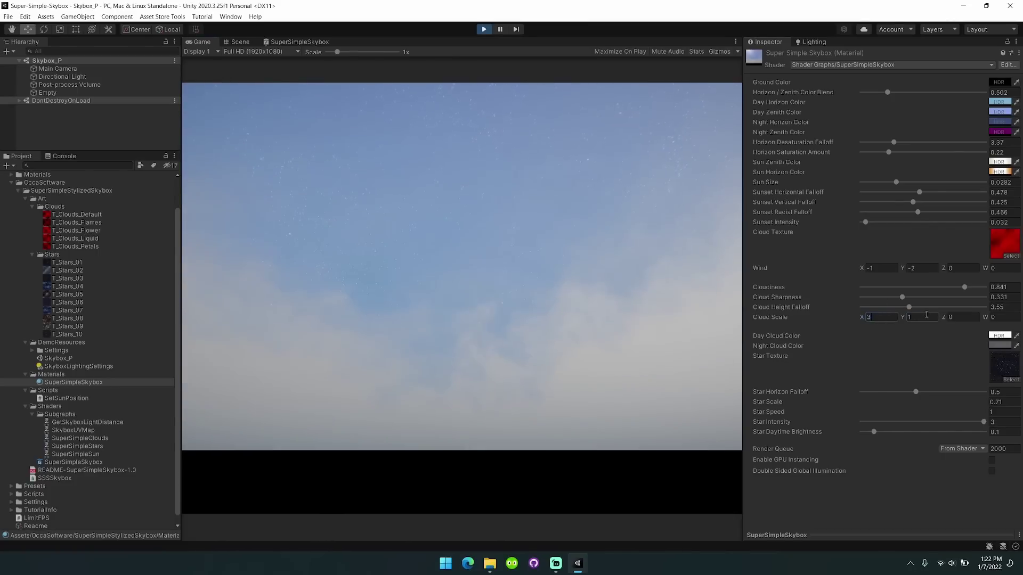
type("3")
key("Tab")
type("2")
key("Return")
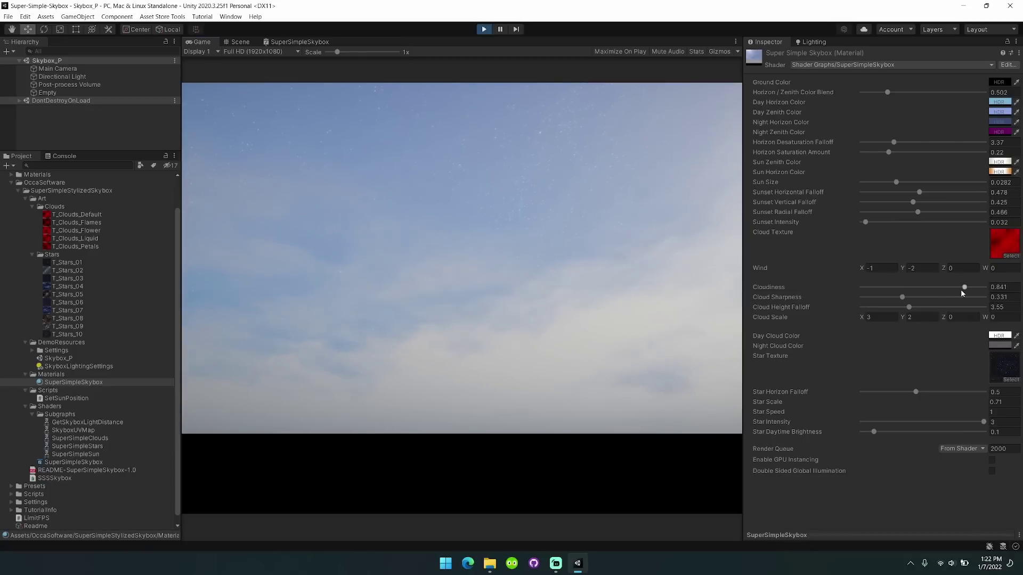
left_click_drag(962, 289, 933, 289)
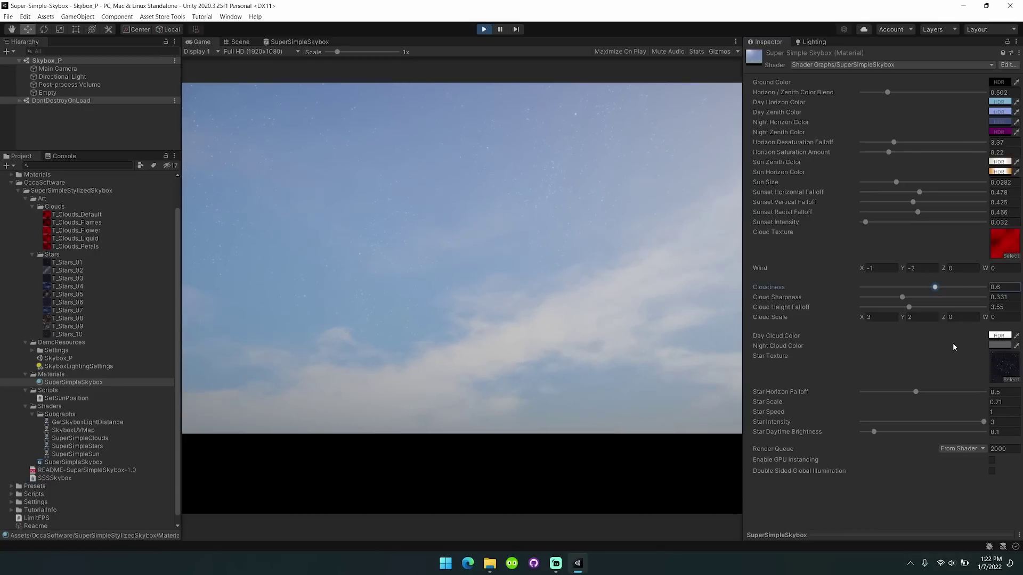
- Tint the Day Cloud Color a pale bluish white
left_click(999, 345)
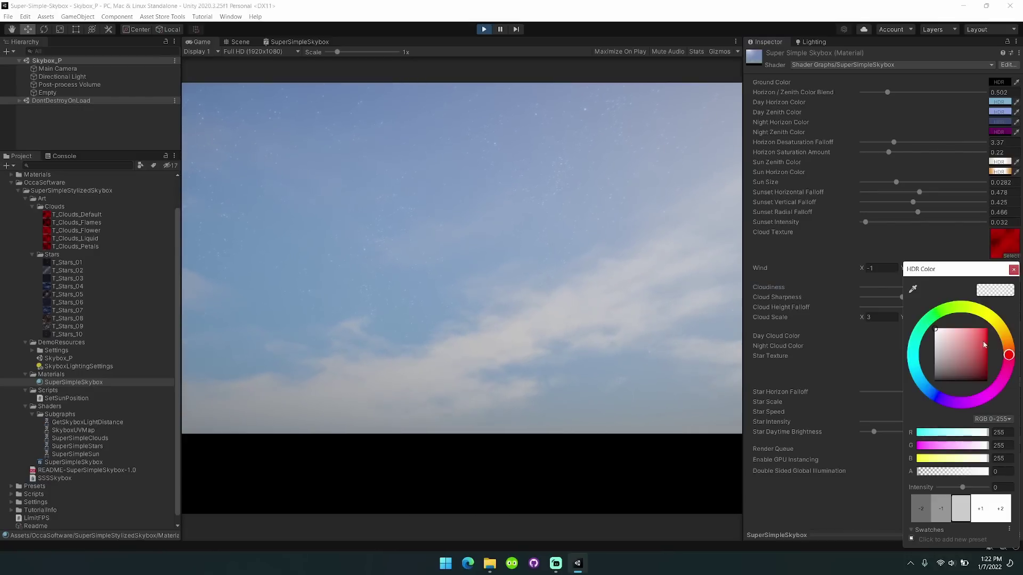
left_click(927, 389)
mouse_move(965, 329)
left_mouse_down()
mouse_move(940, 332)
mouse_move(980, 341)
mouse_move(927, 324)
left_mouse_up()
left_click(1014, 272)
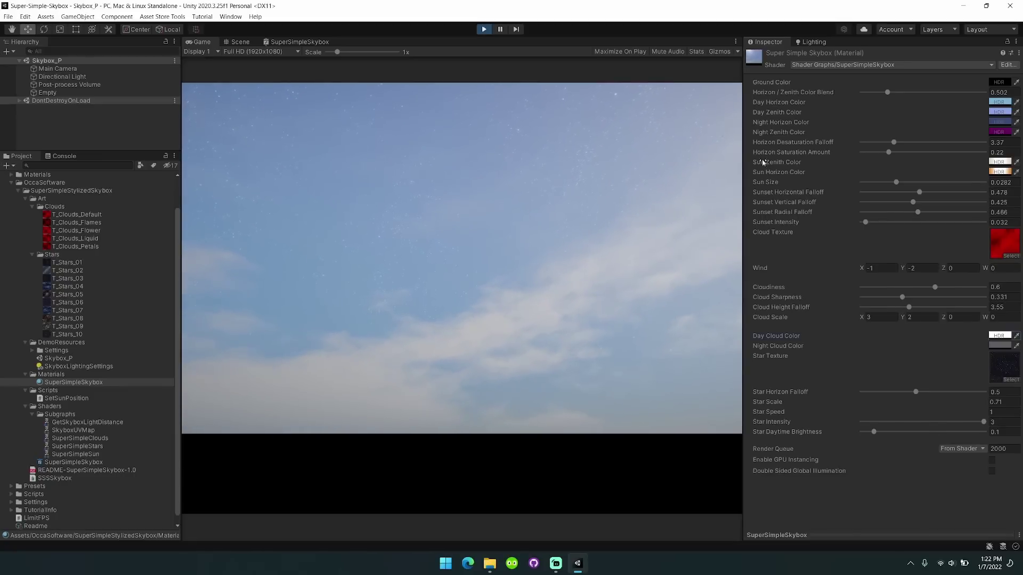
- Rotate the sun below the horizon, tint Night Cloud Color dark blue, and save
left_click(122, 77)
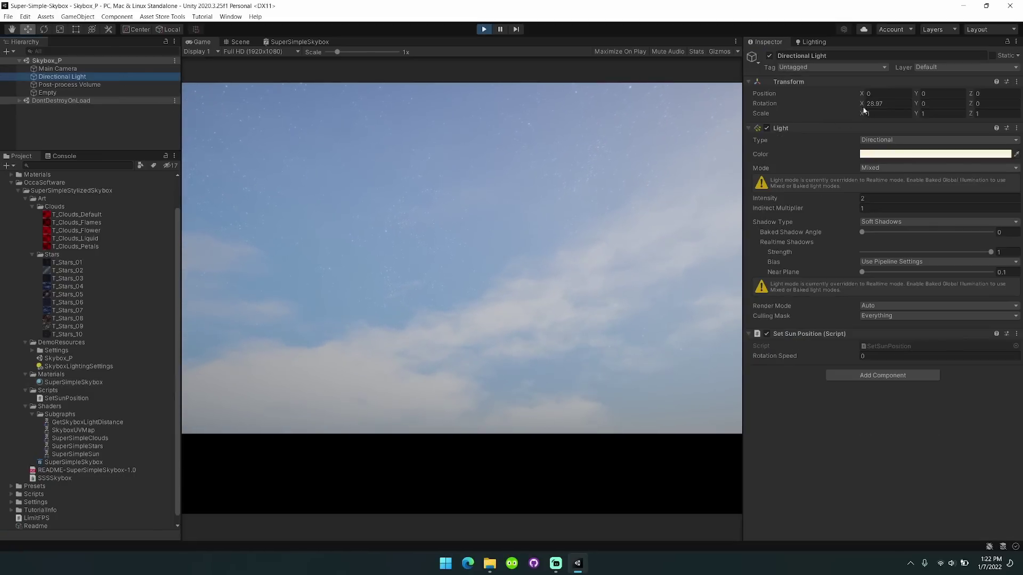
left_click_drag(840, 103, 558, 109)
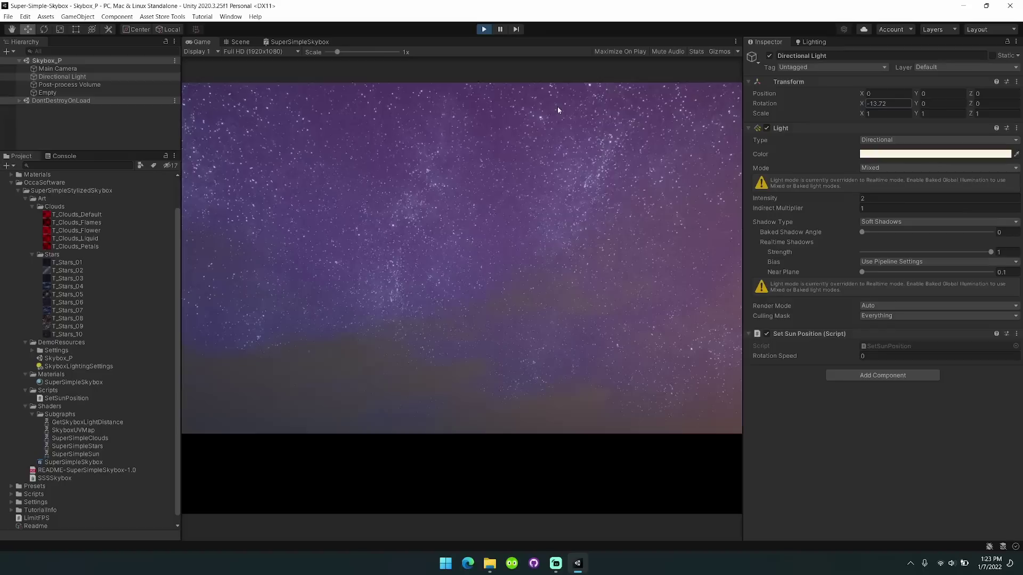
left_click(74, 382)
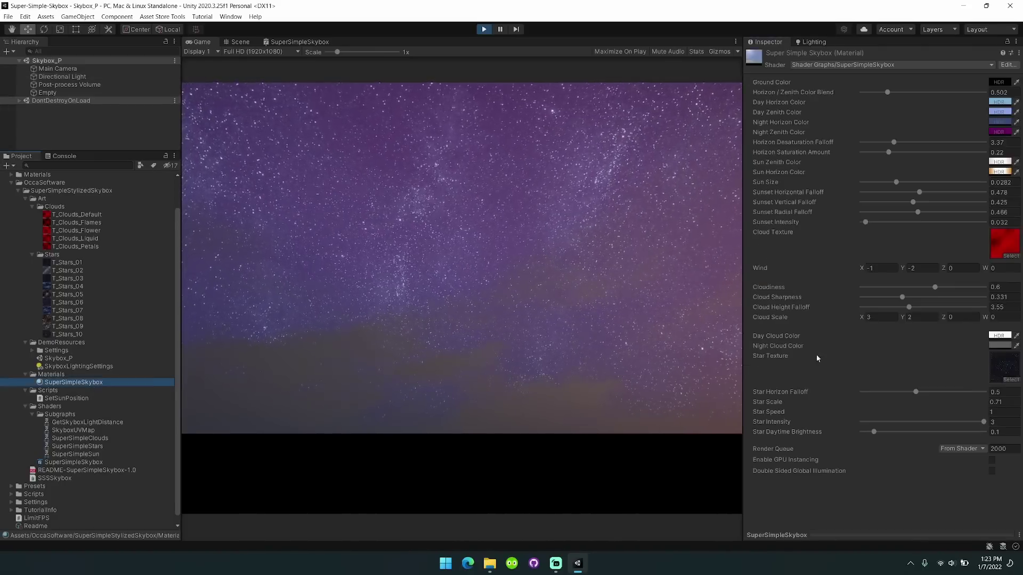
left_click(1006, 343)
left_click(820, 350)
left_click(1001, 346)
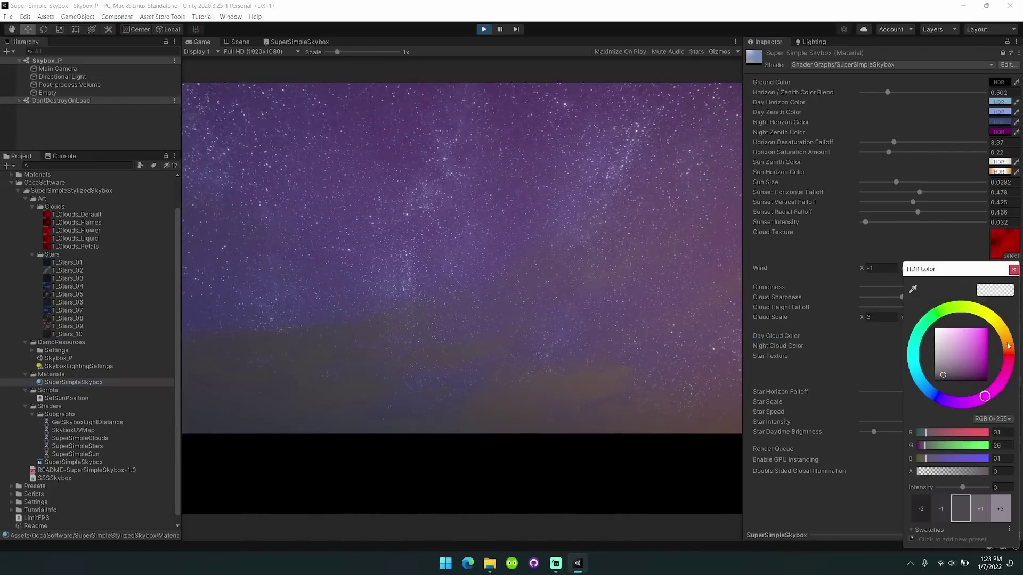
mouse_move(976, 355)
left_mouse_down()
mouse_move(979, 346)
mouse_move(967, 359)
left_mouse_up()
left_click_drag(984, 396, 931, 393)
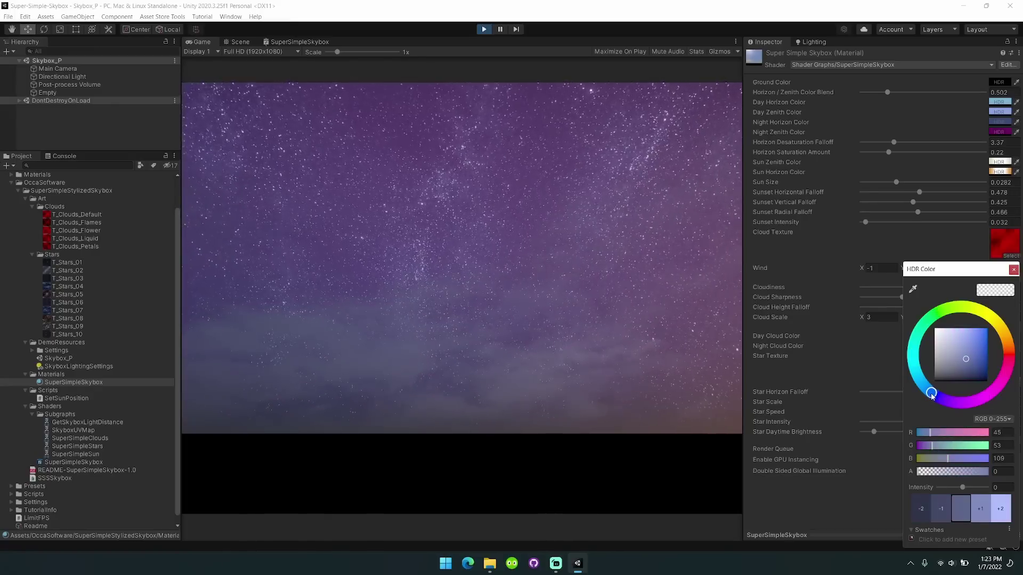
left_click(545, 267)
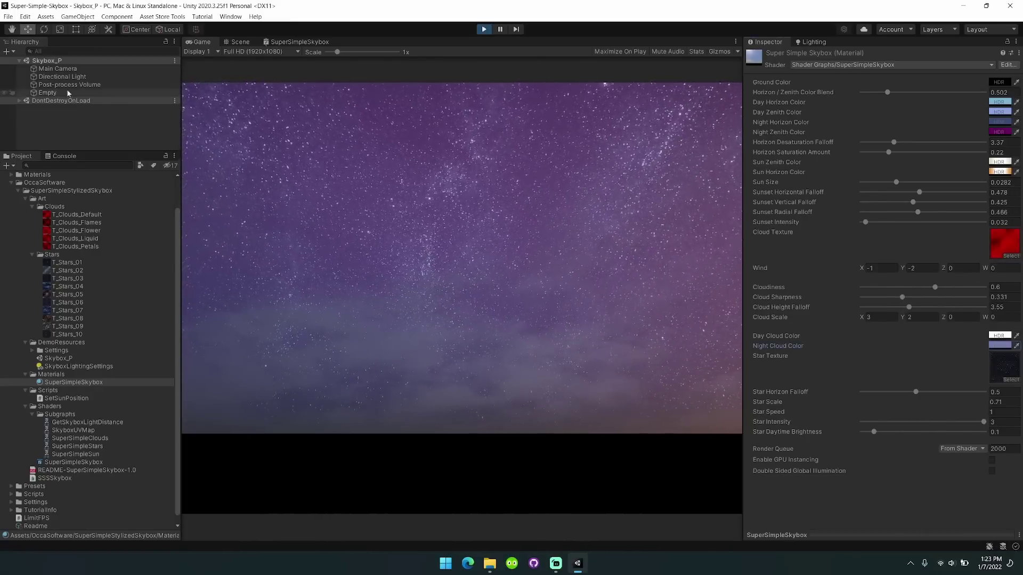
key("ctrl+s")
- Set the Directional Light's X rotation to -35.4 for a starry night sky
left_click(86, 76)
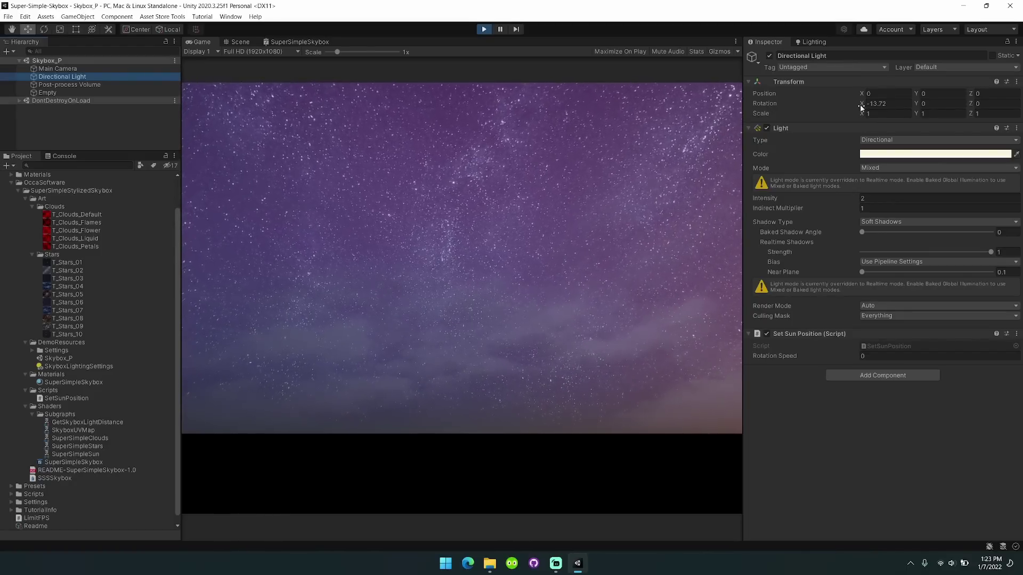
left_click_drag(859, 108, 1014, 102)
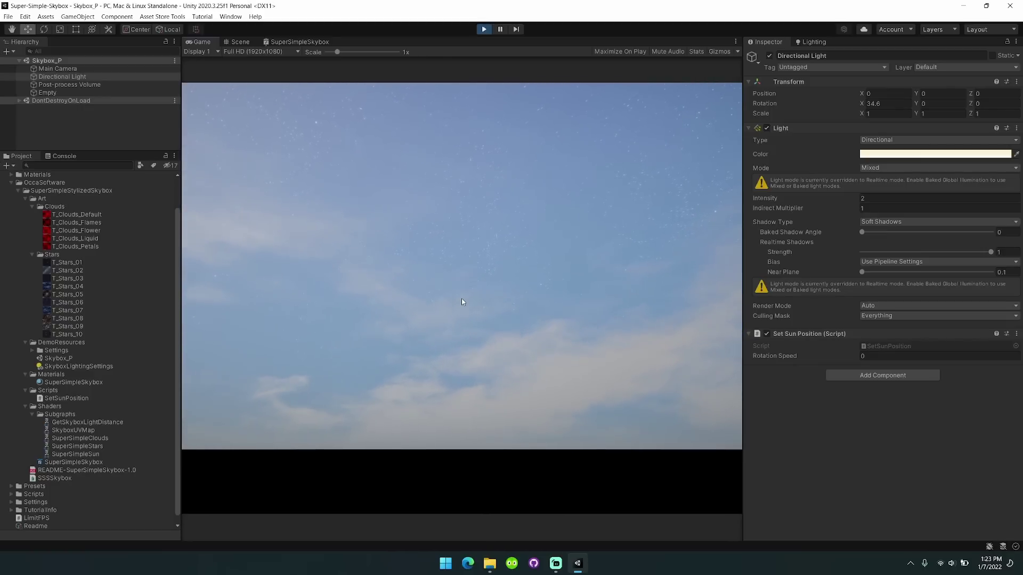
left_click(461, 300)
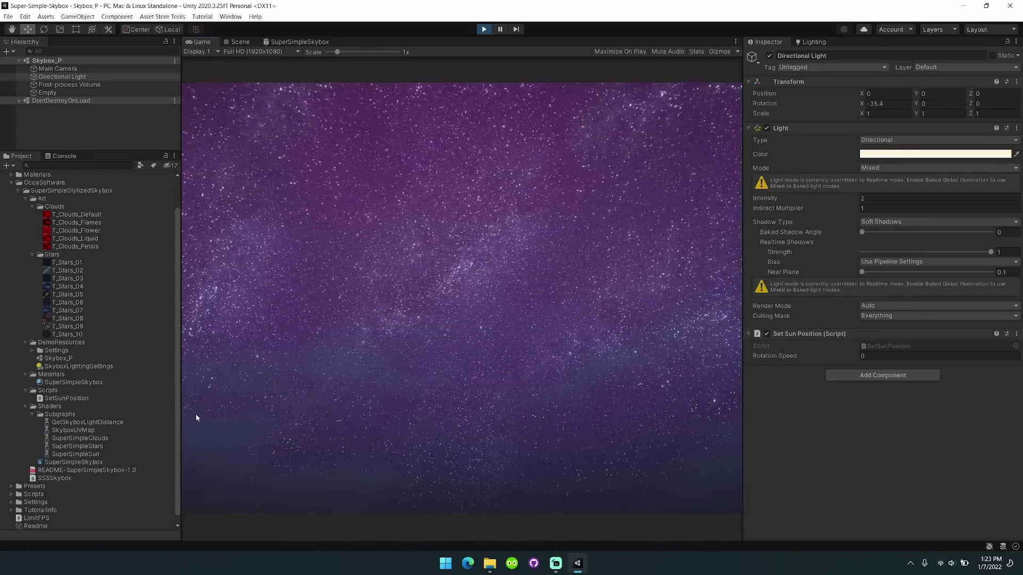
- Try several stars textures in the skybox material's Star Texture slot, including blue and pink nebula ones
left_click(114, 382)
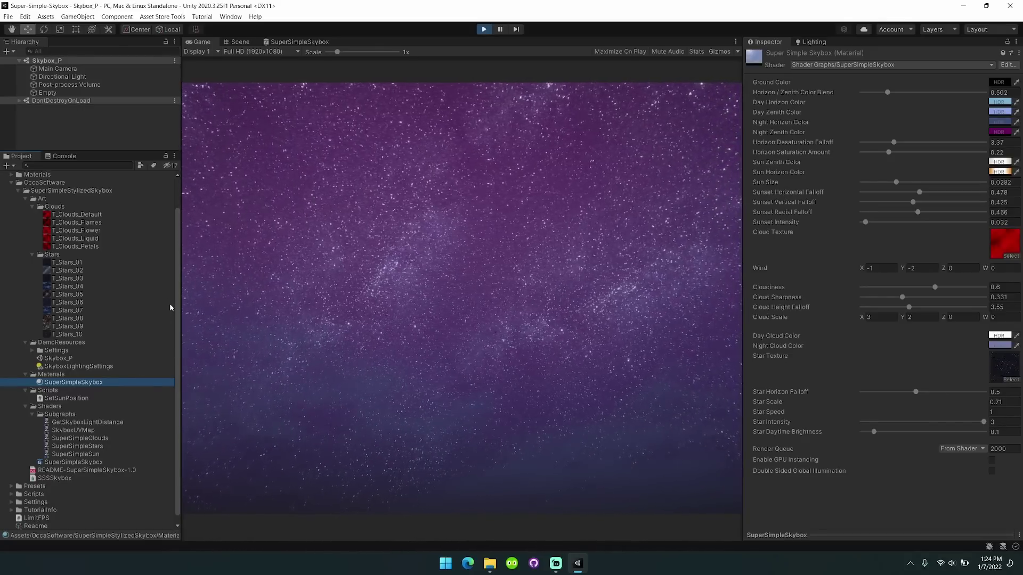
left_click_drag(85, 263, 801, 318)
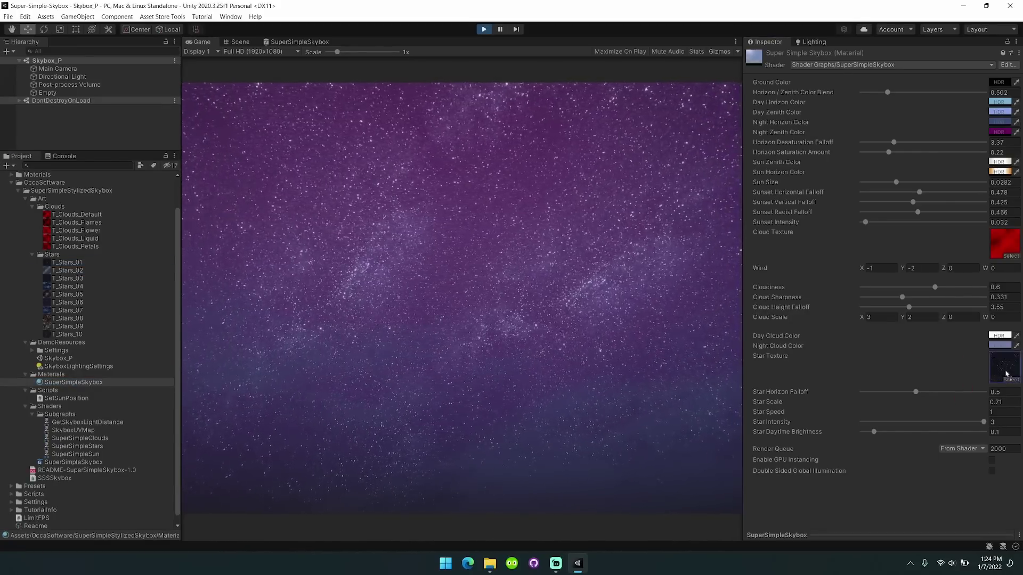
left_click_drag(1007, 374, 1007, 374)
left_click_drag(85, 279, 1004, 368)
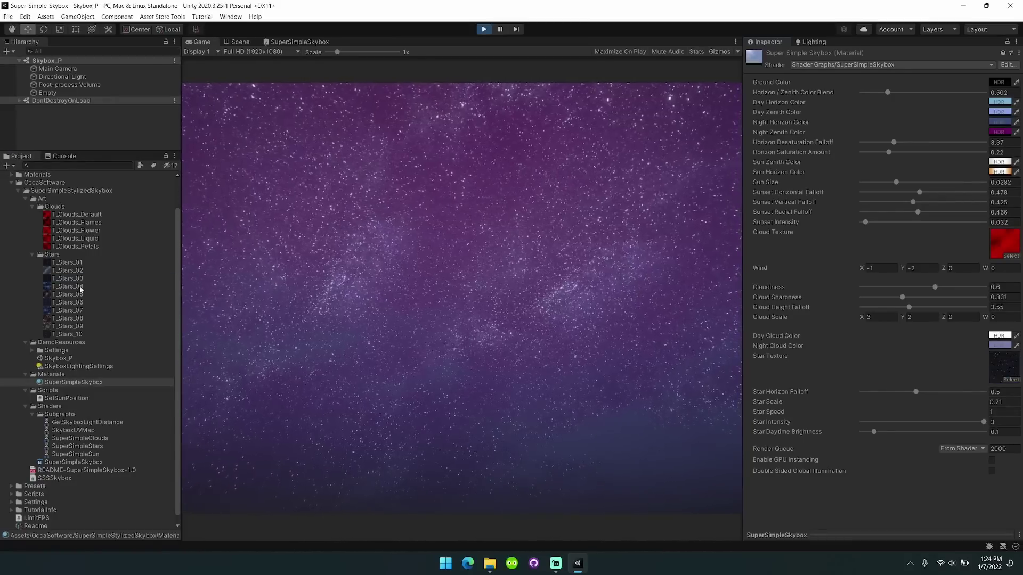
left_click_drag(80, 288, 1004, 367)
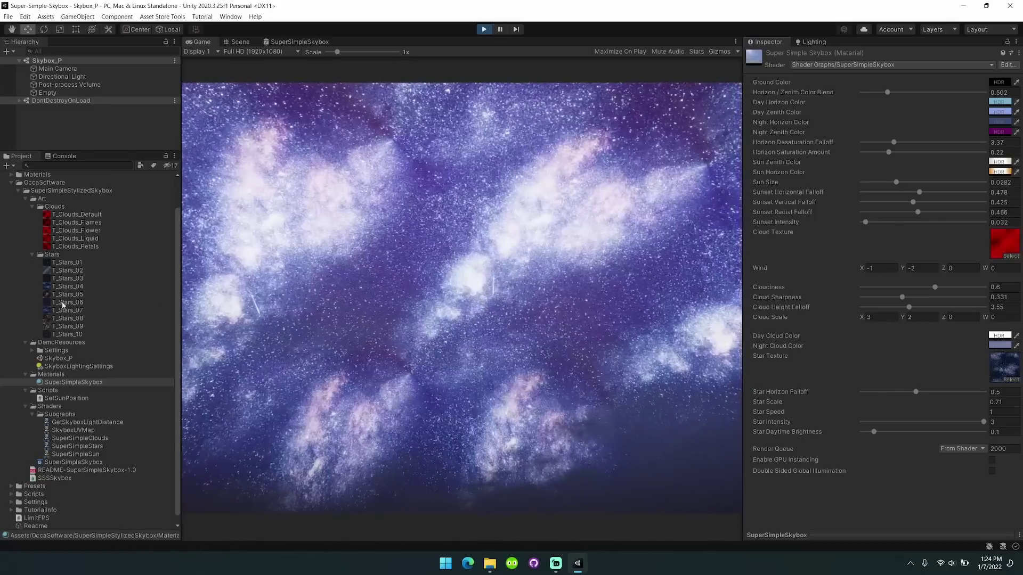
left_click_drag(63, 302, 1004, 367)
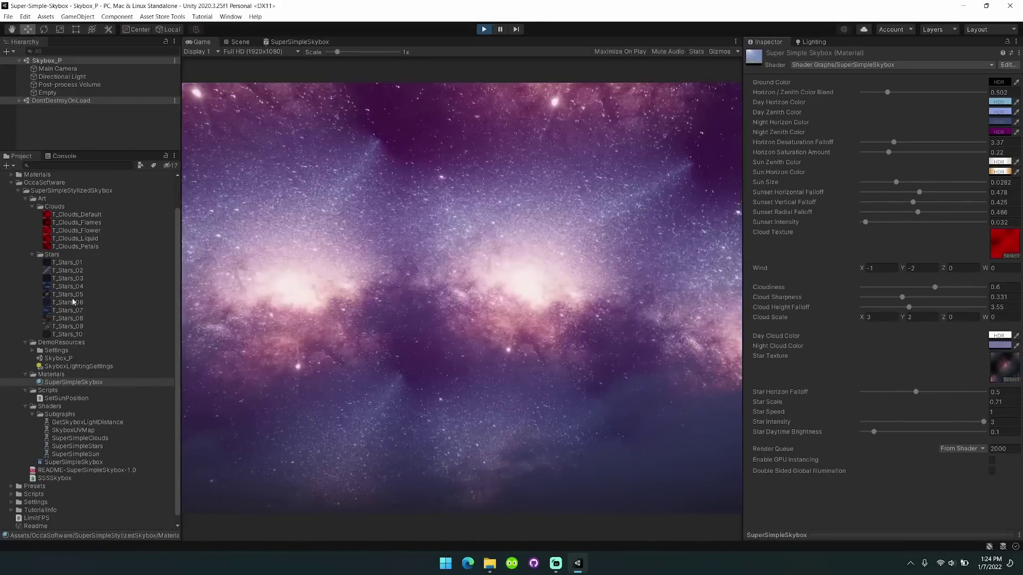
- Test T_Stars_08, undo it, and settle on T_Stars_01 as the star texture
key("ctrl+z")
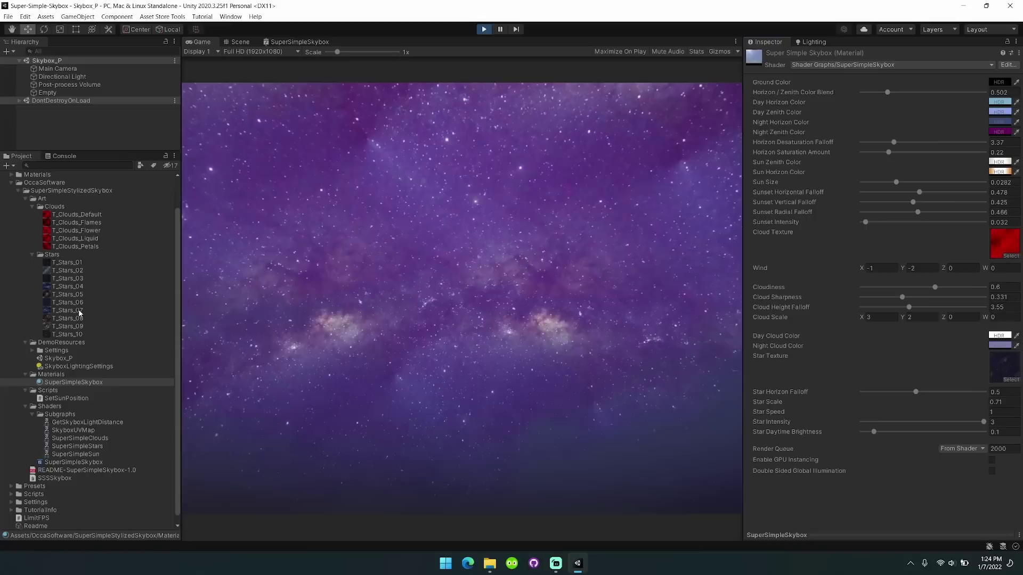
left_click_drag(80, 317, 1005, 368)
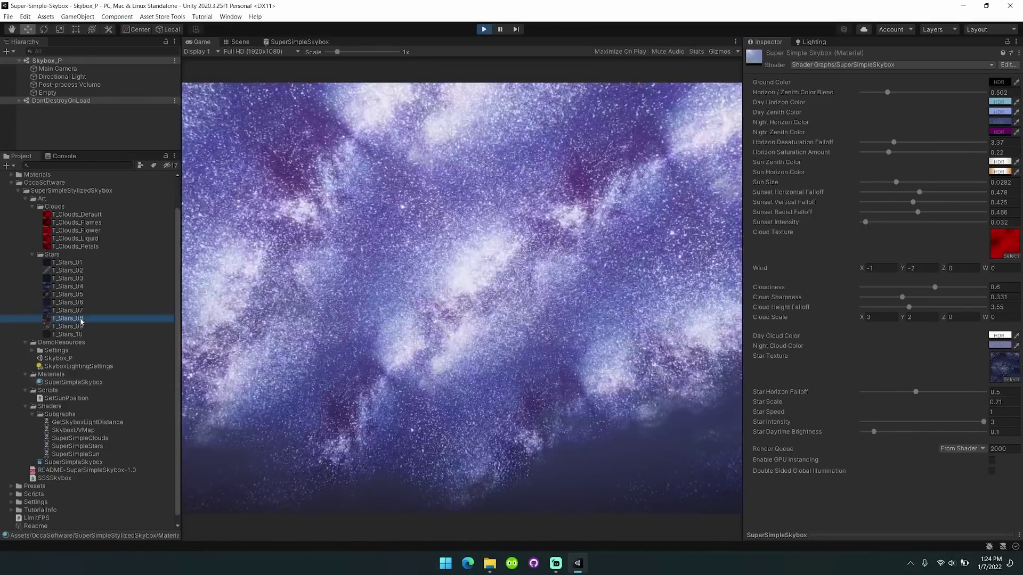
left_click_drag(81, 321, 1004, 367)
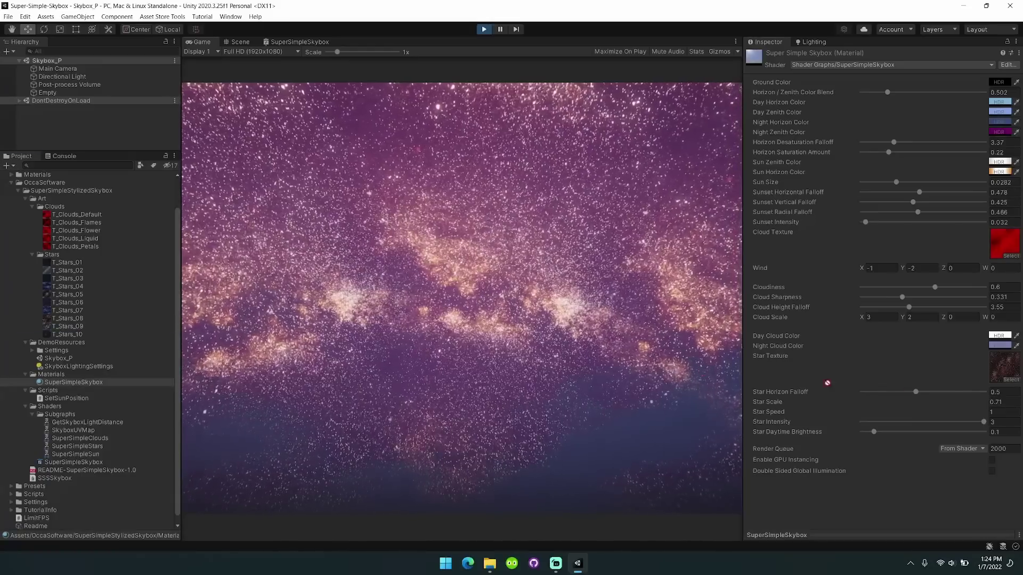
key("ctrl+z")
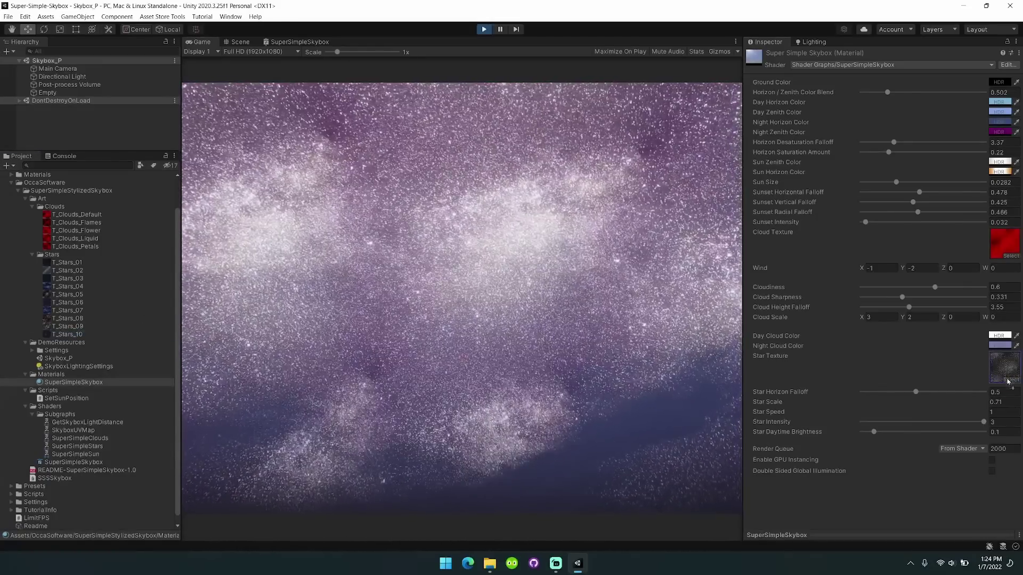
key("ctrl+z")
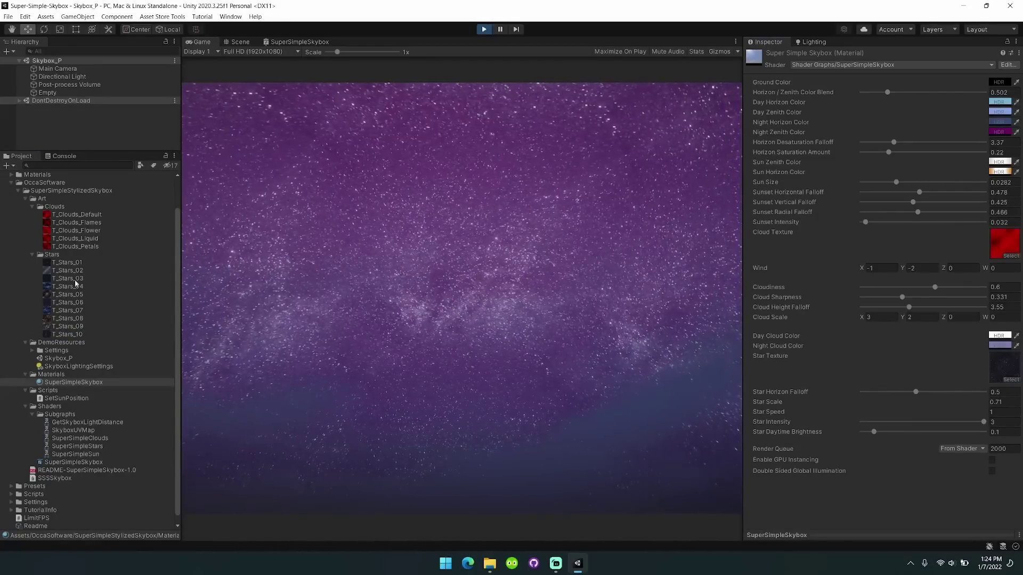
left_click_drag(79, 303, 709, 335)
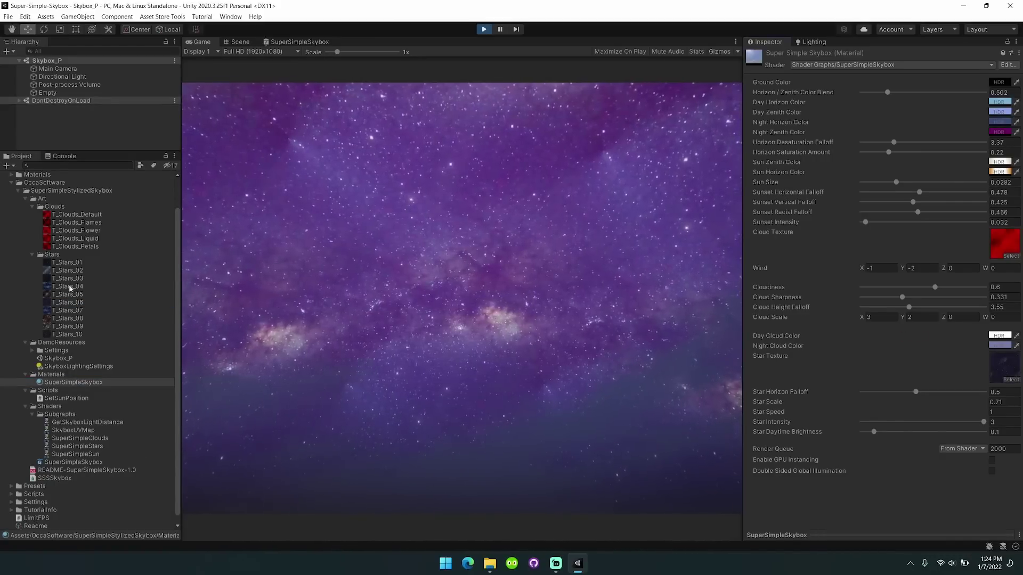
left_click_drag(82, 261, 1005, 367)
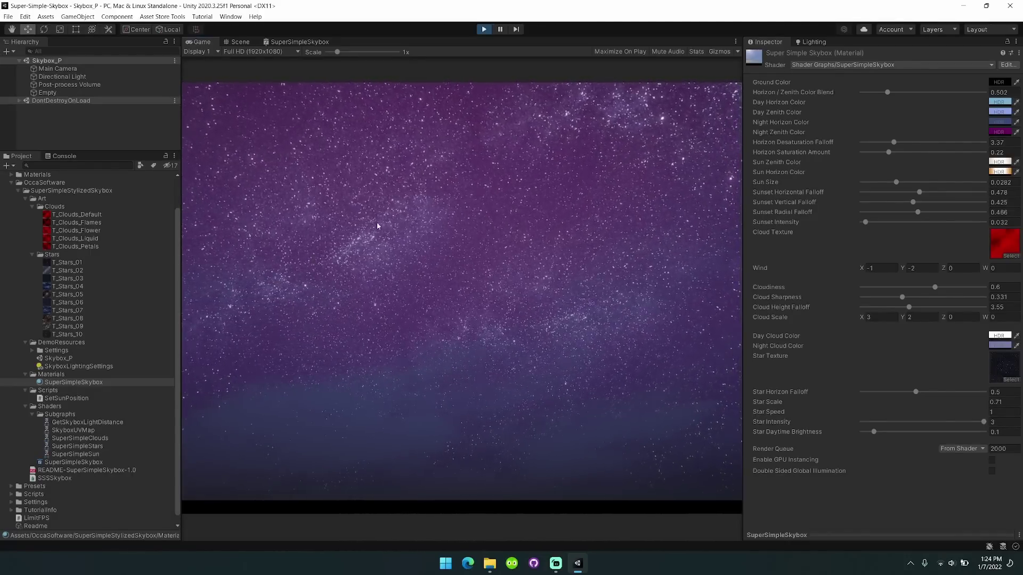
- Set Cloud Sharpness to 0.171, Cloudiness to 0 and Star Horizon Falloff to 1
mouse_move(902, 297)
left_mouse_down()
mouse_move(935, 299)
mouse_move(873, 298)
mouse_move(883, 301)
left_mouse_up()
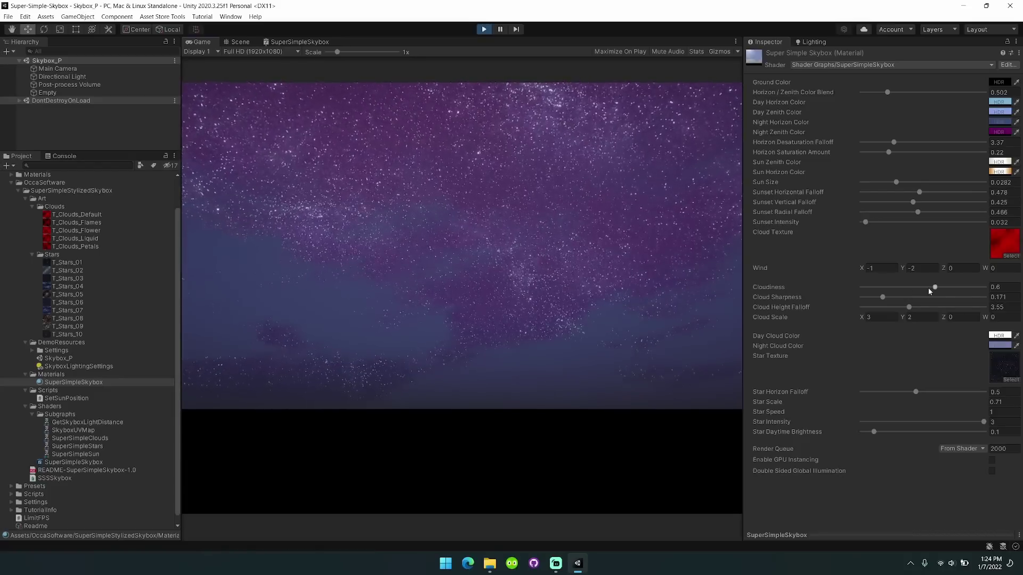
left_click_drag(928, 287, 862, 287)
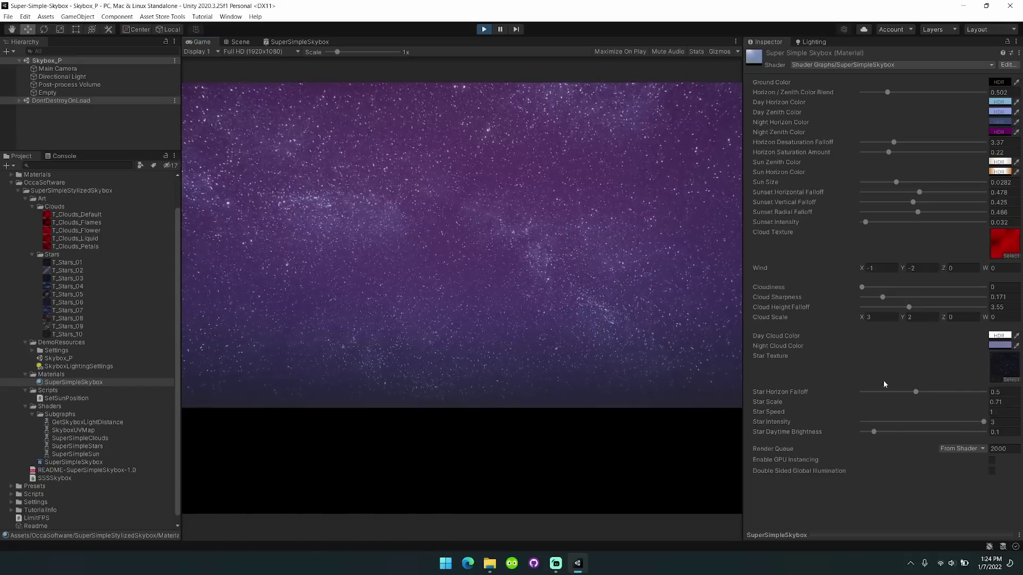
mouse_move(921, 392)
left_mouse_down()
mouse_move(834, 390)
mouse_move(938, 395)
left_mouse_up()
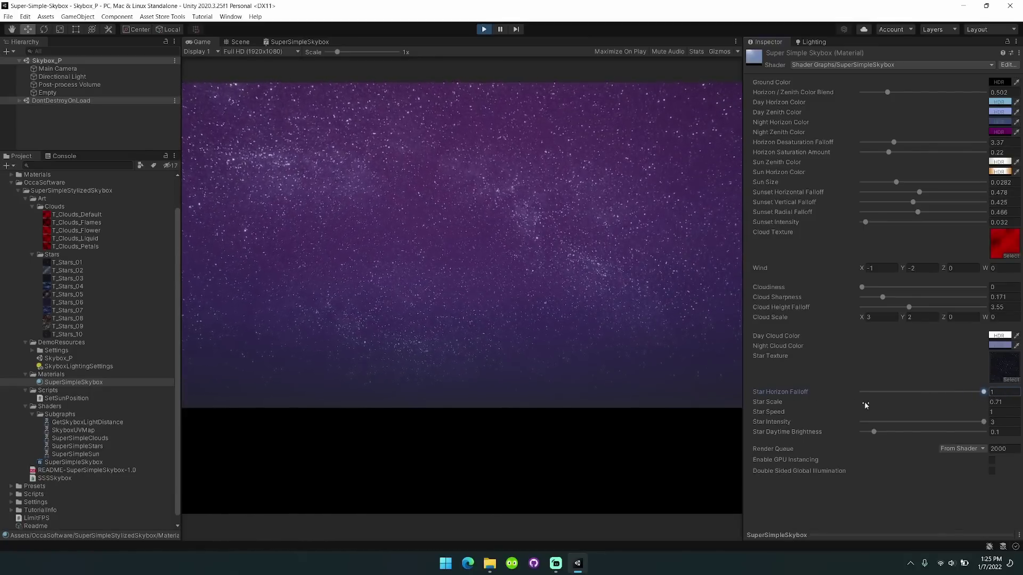
- Adjust Star Scale on the skybox material to 0.72
left_click(610, 343)
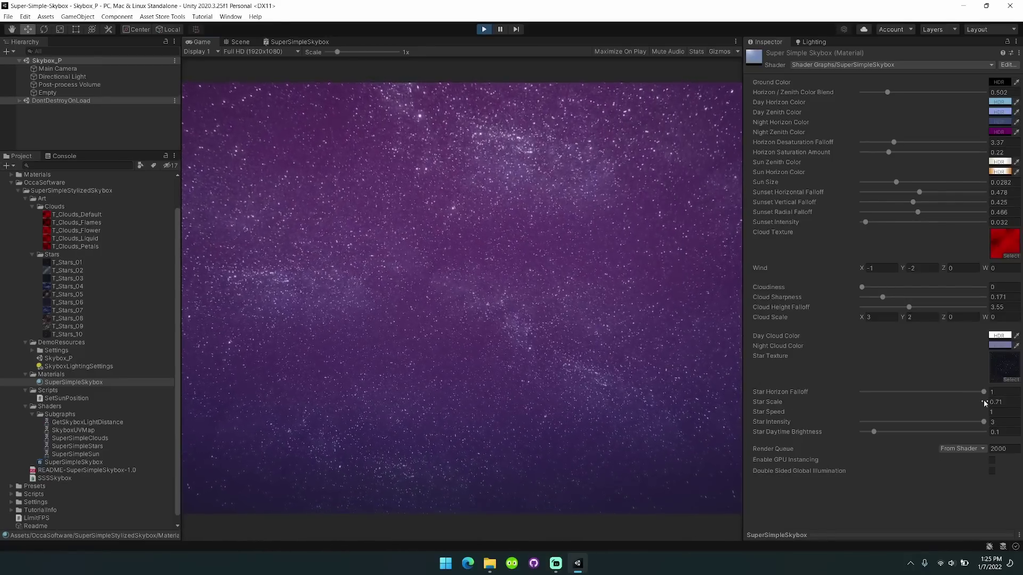
left_click_drag(980, 401, 979, 401)
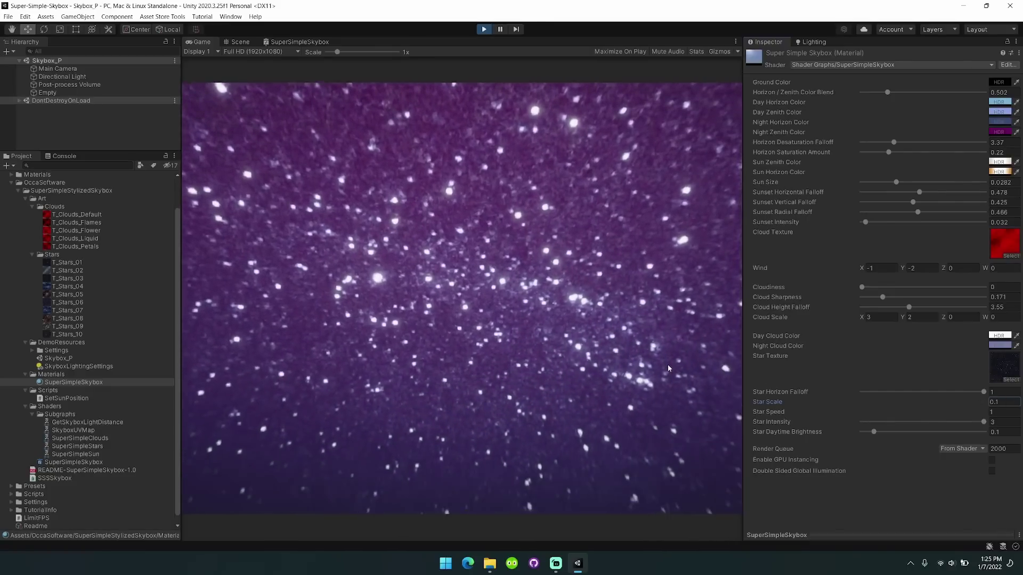
left_click_drag(852, 401, 870, 405)
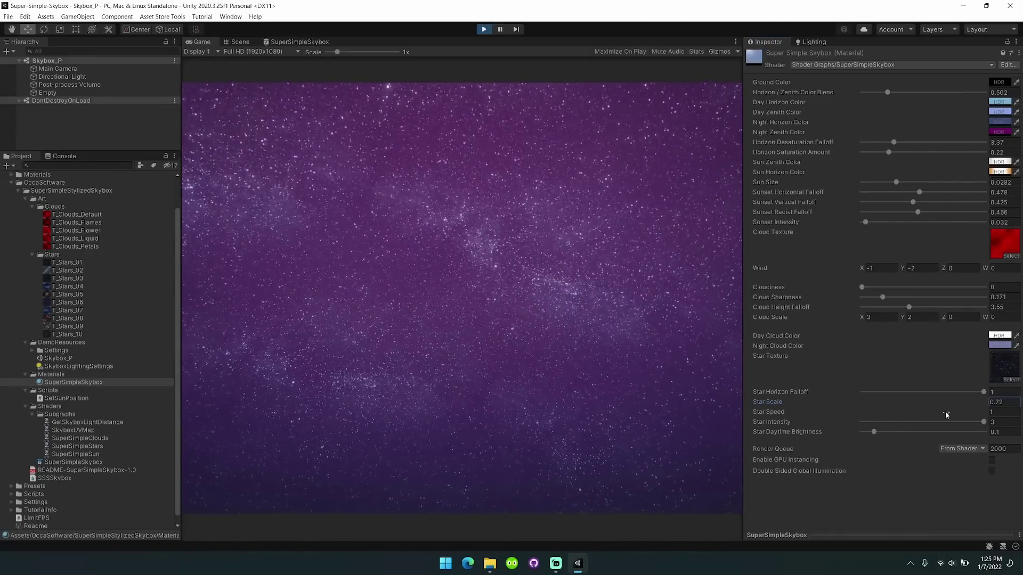
- Try a Star Speed of 10, then start changing it back to 1
left_click(987, 413)
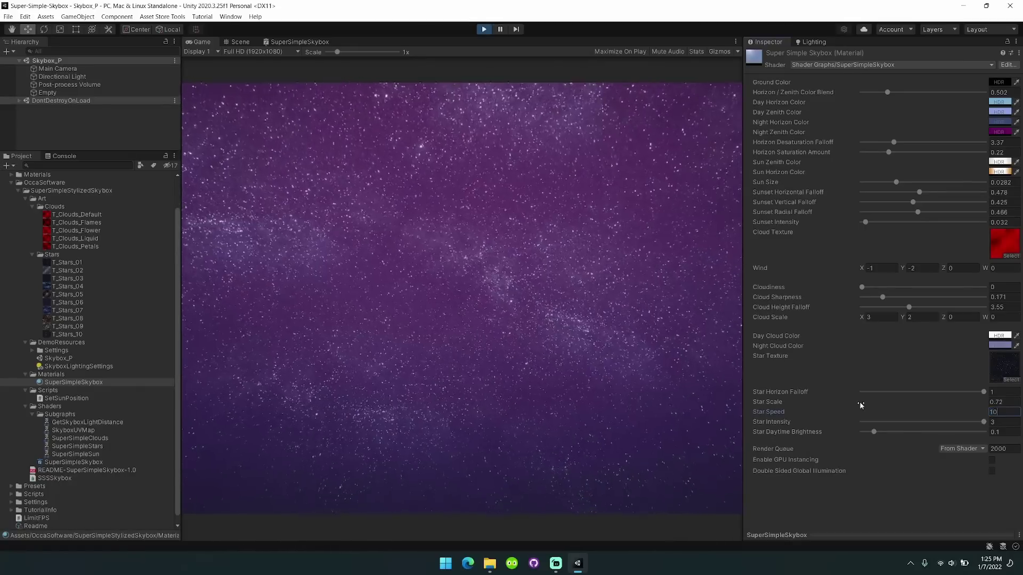
type("10")
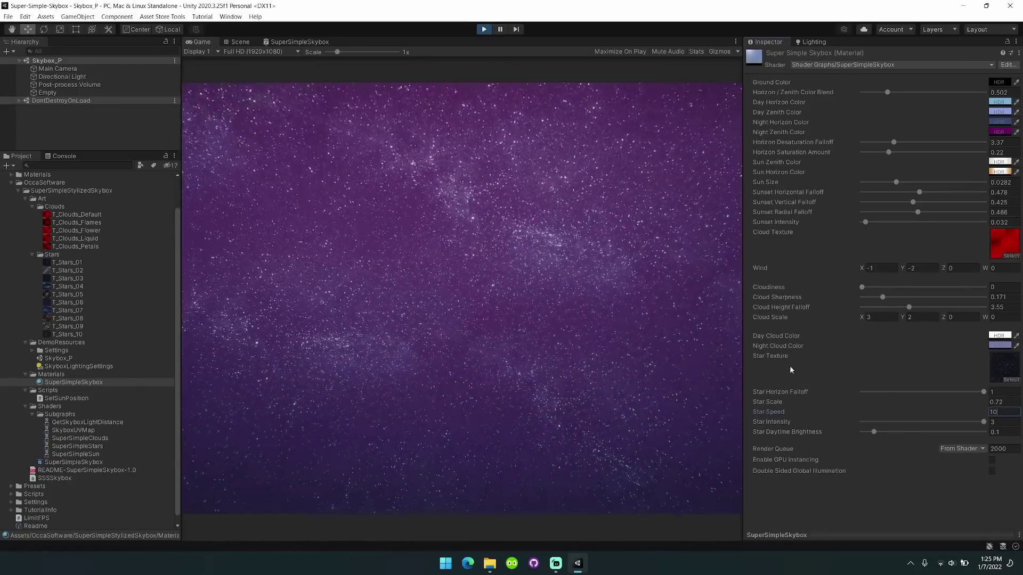
left_click(587, 379)
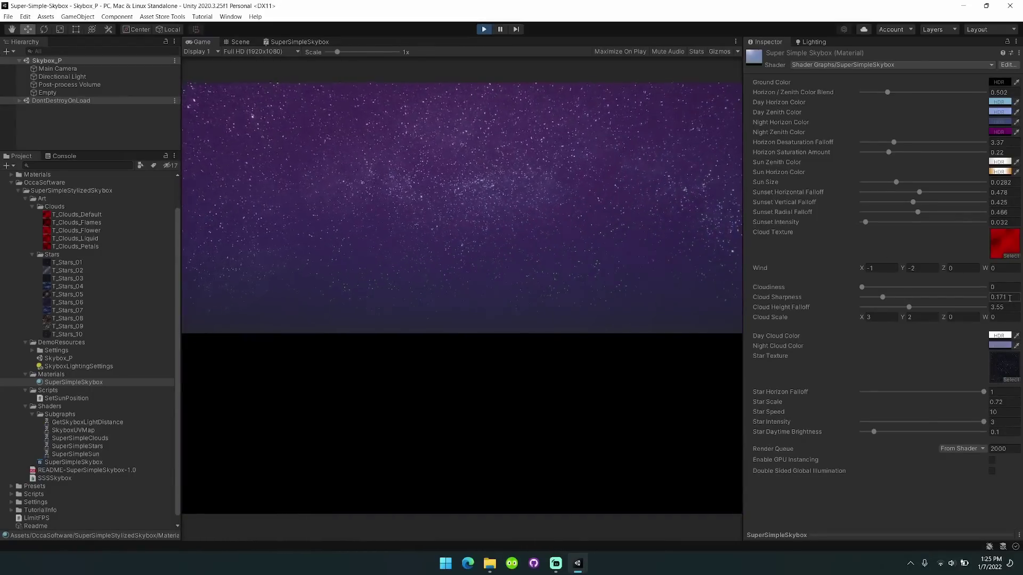
left_click(1004, 412)
- Restore Star Speed to 1, lower Star Intensity, and make the Night Horizon colour black (0,0,0)
type("1")
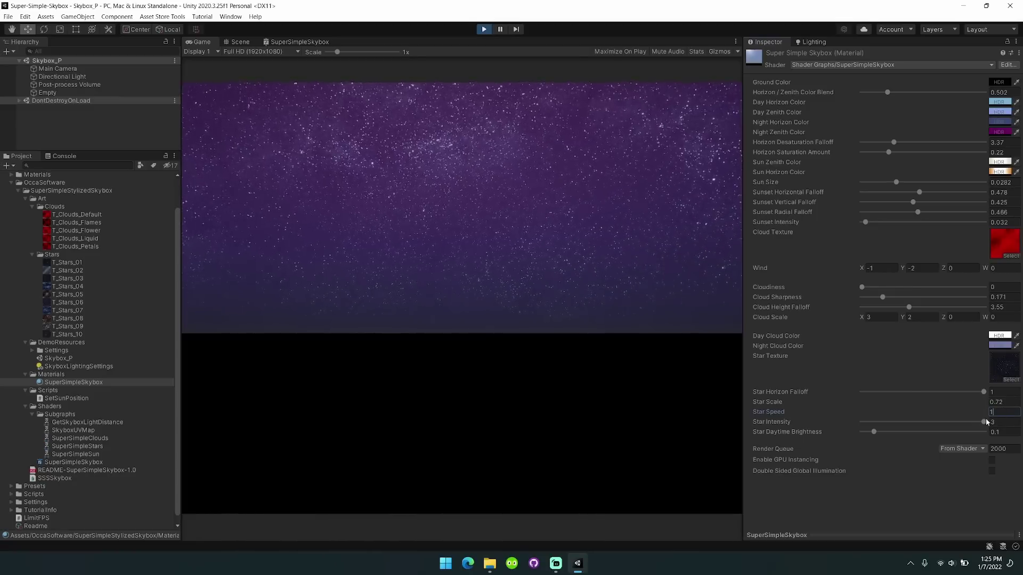
left_click_drag(970, 422, 920, 422)
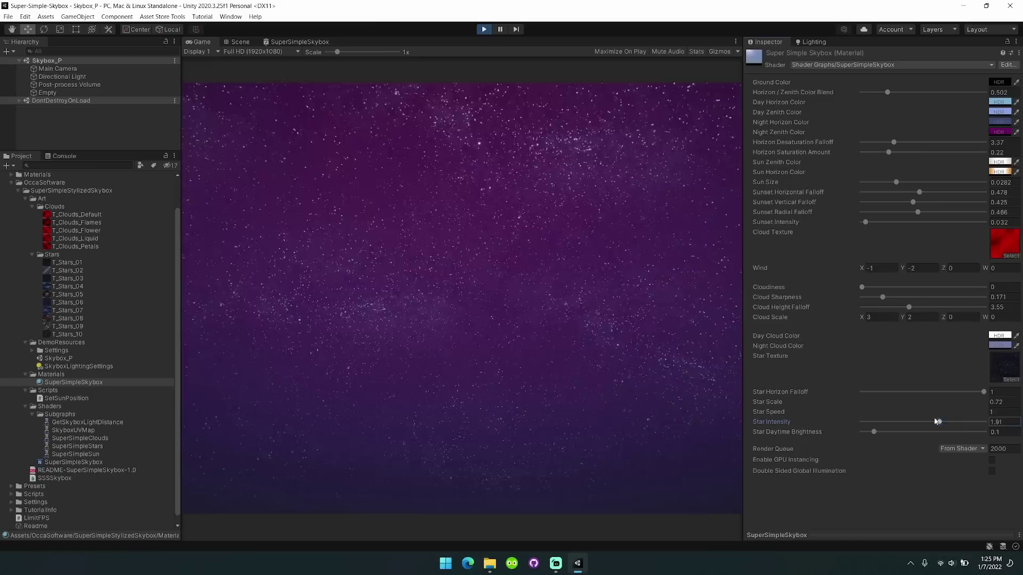
left_click(999, 122)
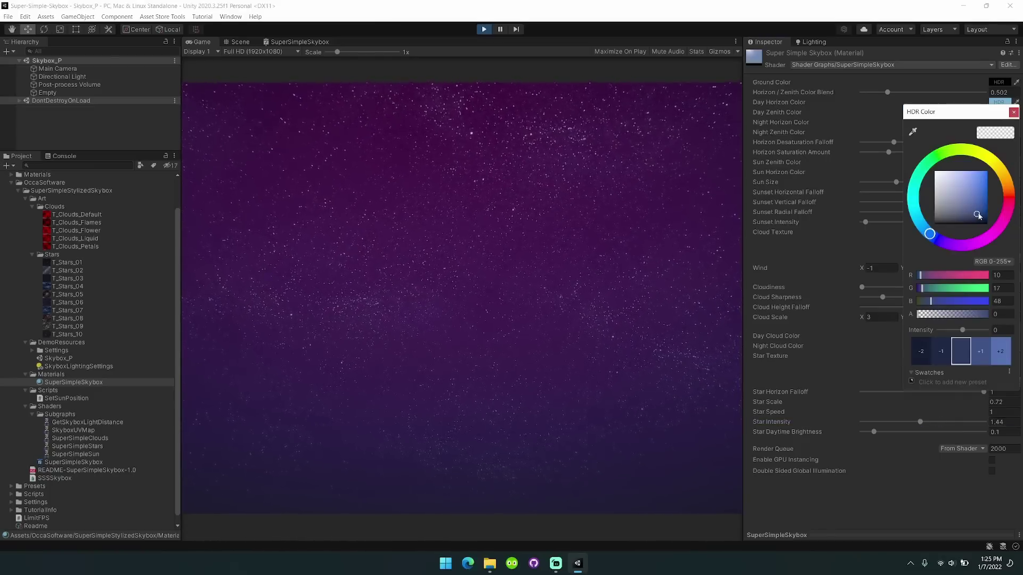
mouse_move(973, 183)
left_mouse_down()
mouse_move(930, 224)
mouse_move(900, 223)
left_mouse_up()
- Make the Night Zenith colour black and raise Star Intensity to 1.91
left_click(1014, 112)
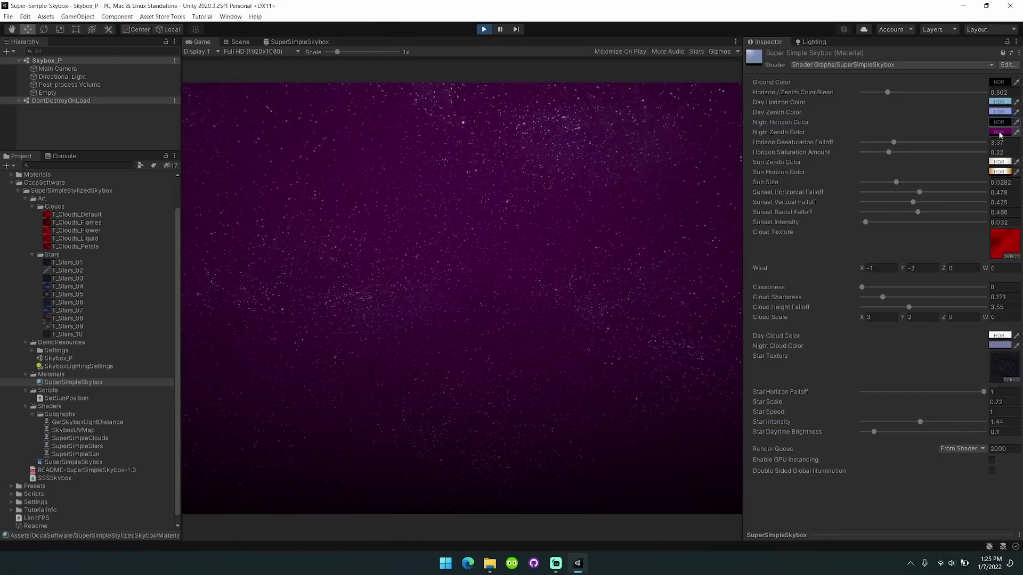
left_click(1000, 132)
left_click_drag(975, 224, 935, 236)
left_click(1014, 126)
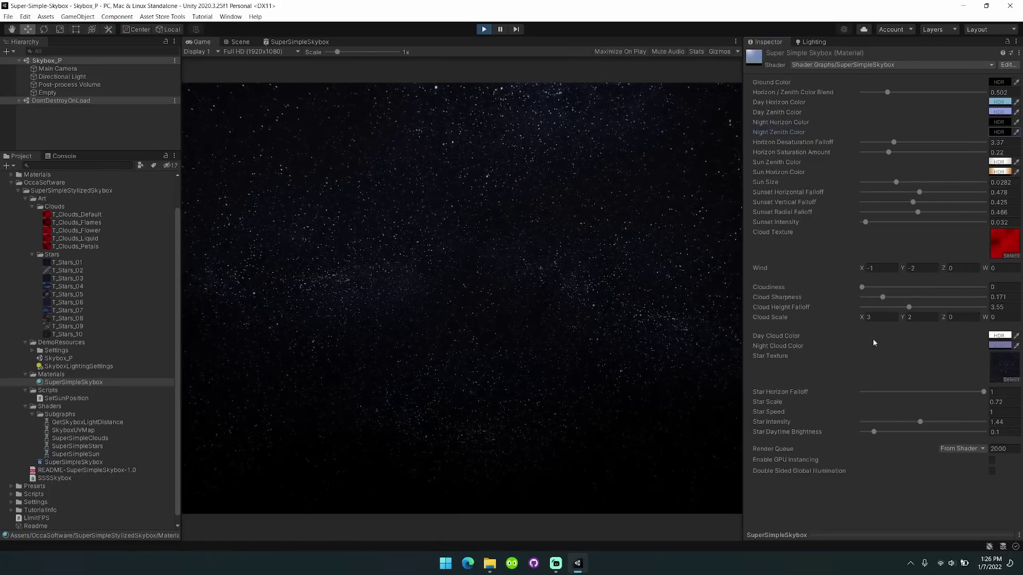
mouse_move(920, 422)
left_mouse_down()
mouse_move(972, 423)
mouse_move(885, 423)
mouse_move(939, 423)
left_mouse_up()
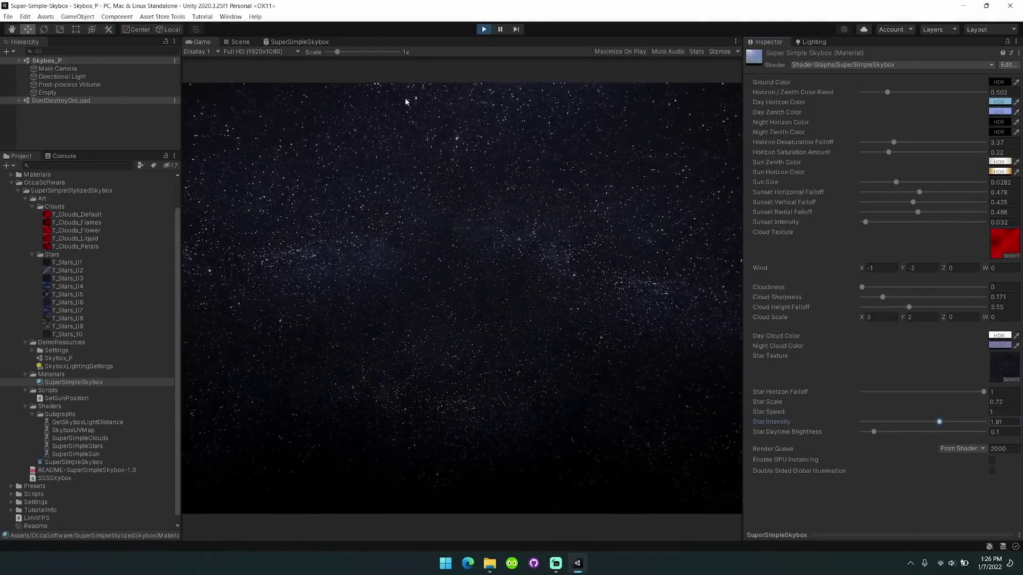
- Rotate the Directional Light to X -9.42 and set Star Daytime Brightness to 0.649
left_click(62, 76)
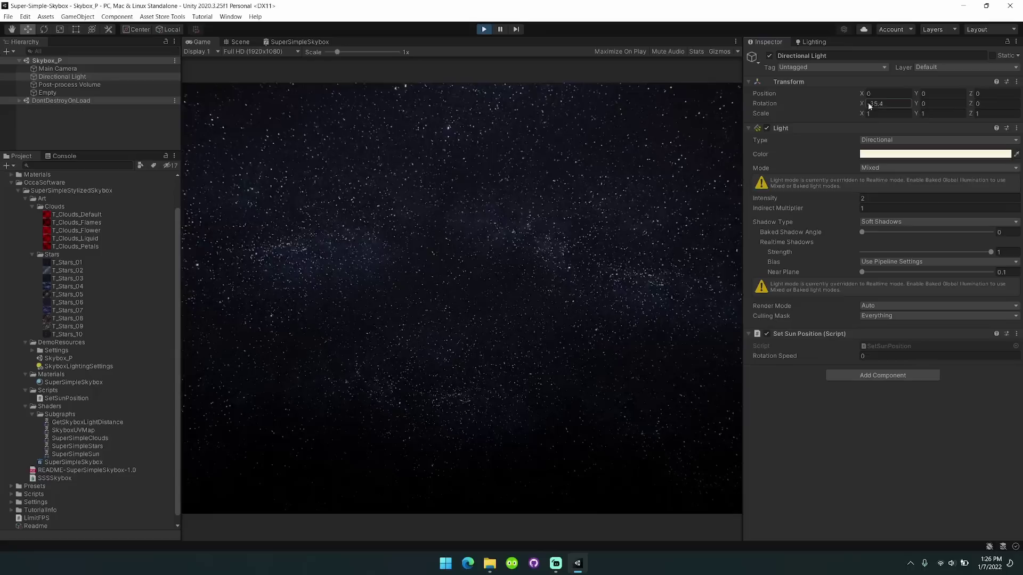
left_click_drag(855, 103, 469, 110)
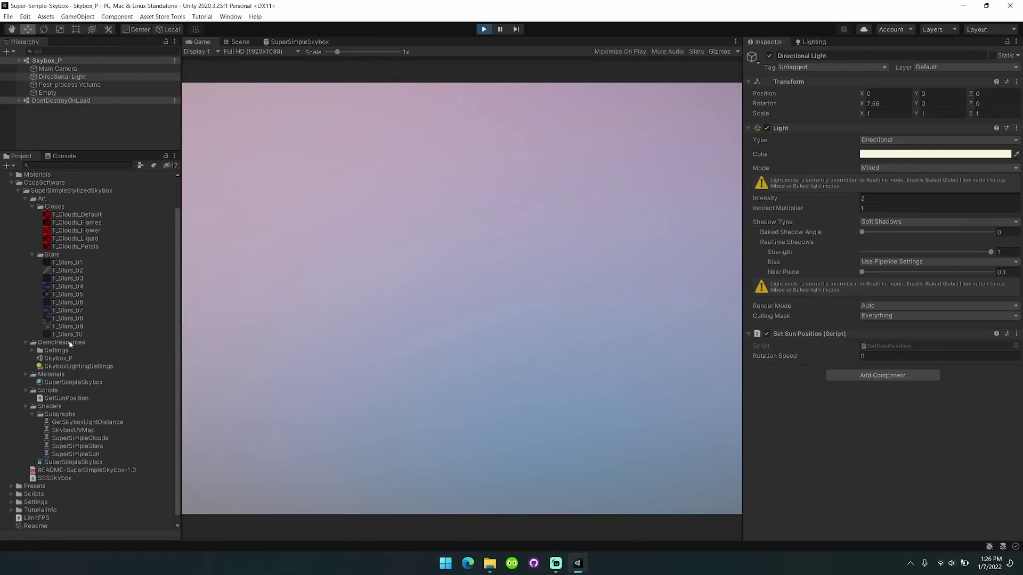
left_click(70, 383)
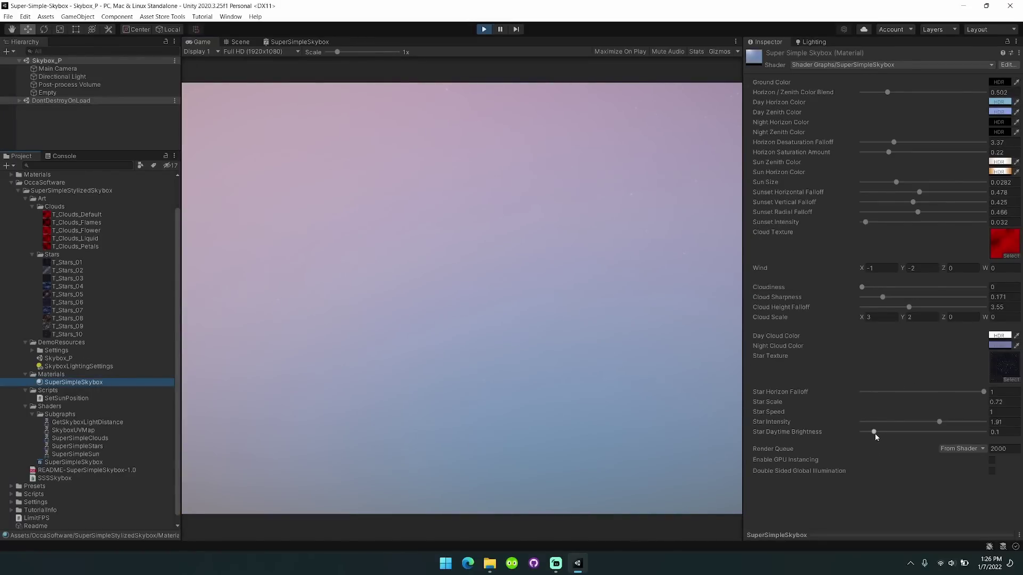
left_click_drag(875, 434, 994, 436)
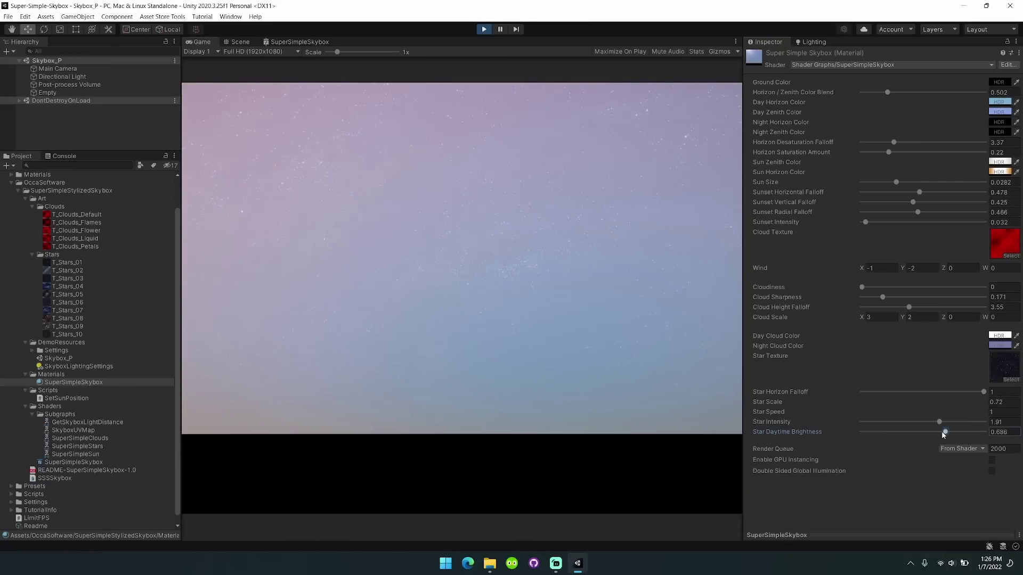
left_click_drag(943, 434, 941, 435)
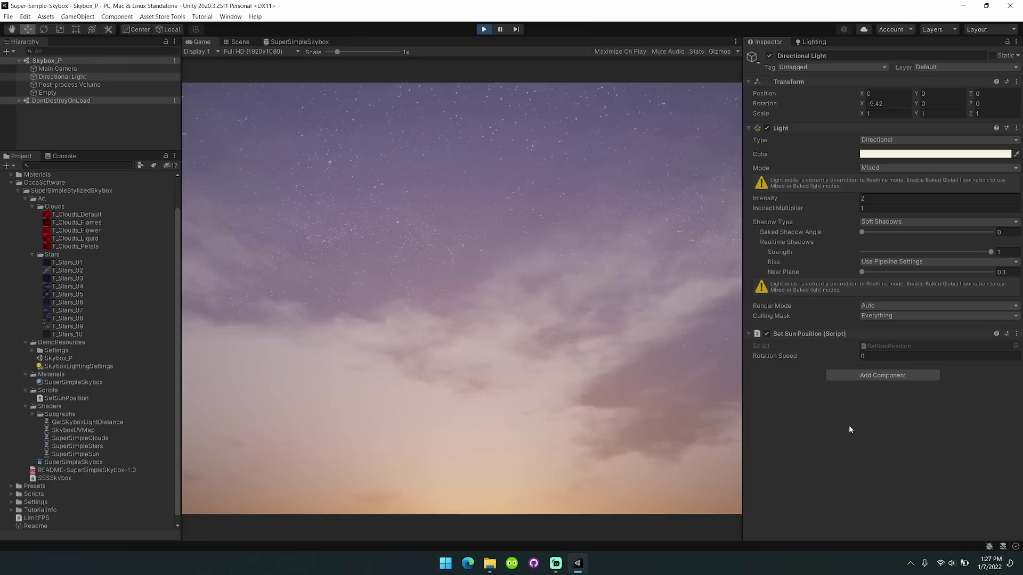
- Test Set Sun Position Rotation Speed at 10, reset it to 0, and select the SuperSimpleSkybox shader
left_click(959, 356)
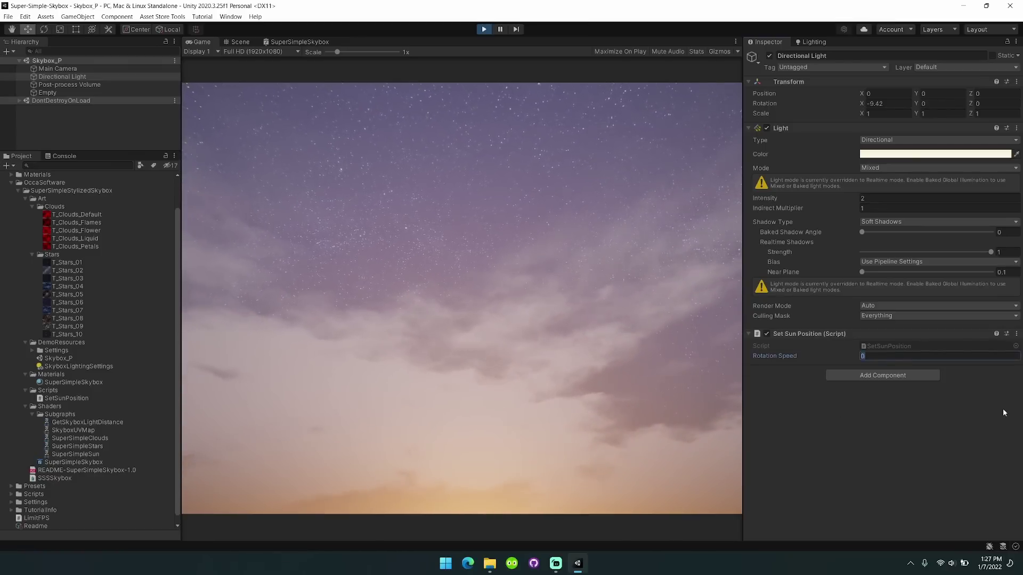
type("10")
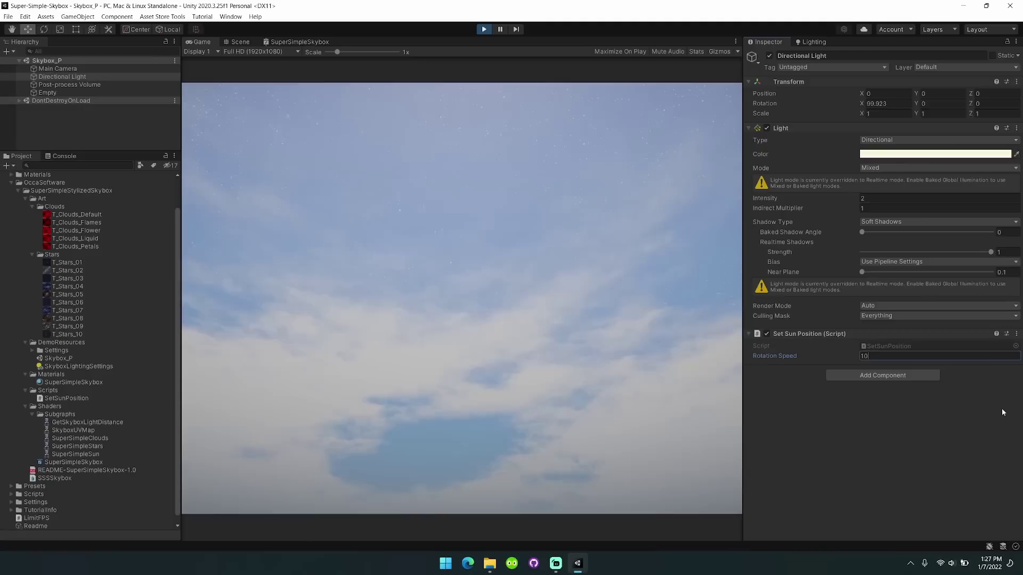
key("BackSpace")
key("BackSpace")
type("0")
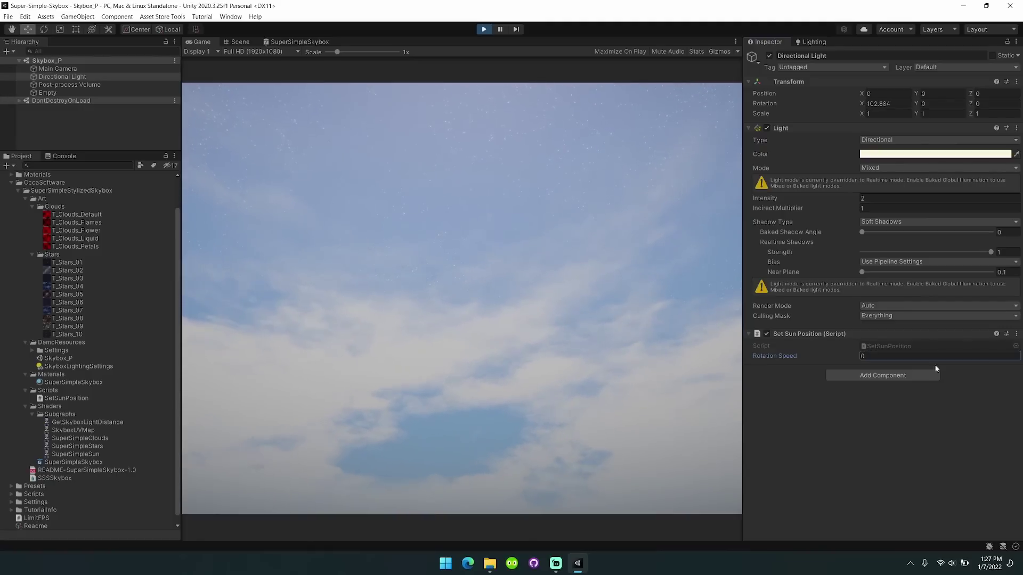
left_click(94, 462)
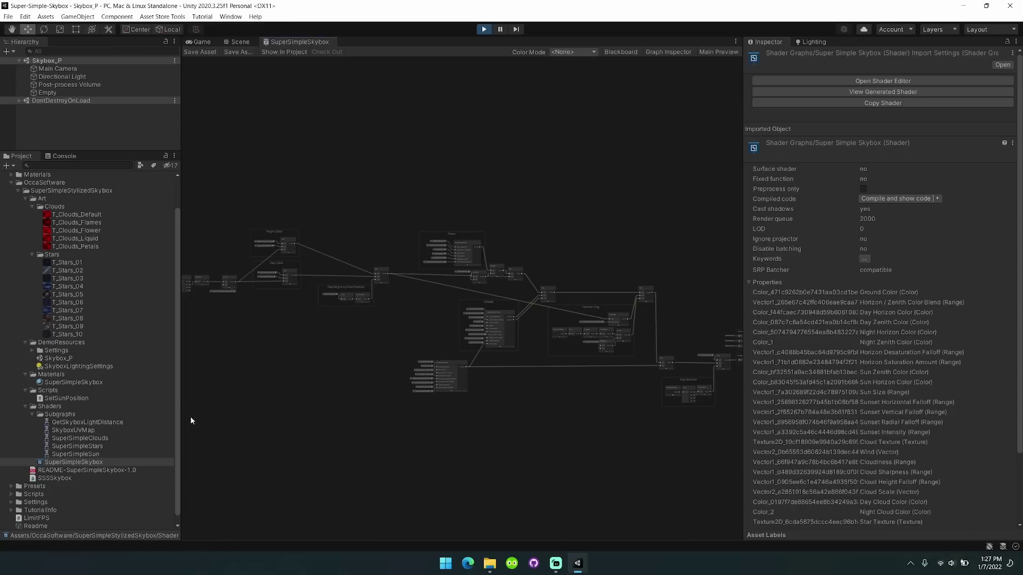
- Select the five shader subgraphs, then view the SetSunPosition script's code
left_click(88, 423)
left_click(109, 456, "shift")
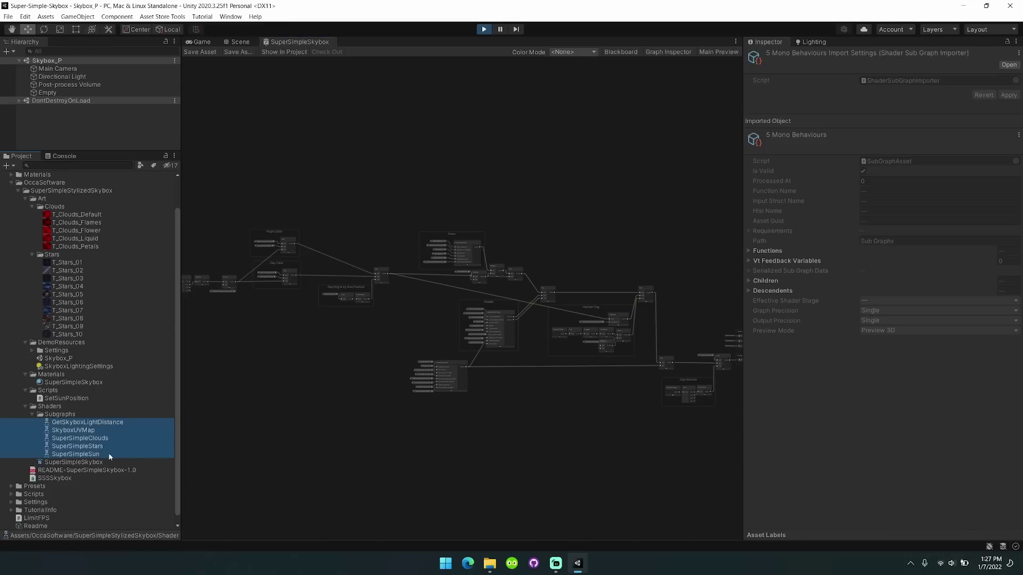
left_click(291, 419)
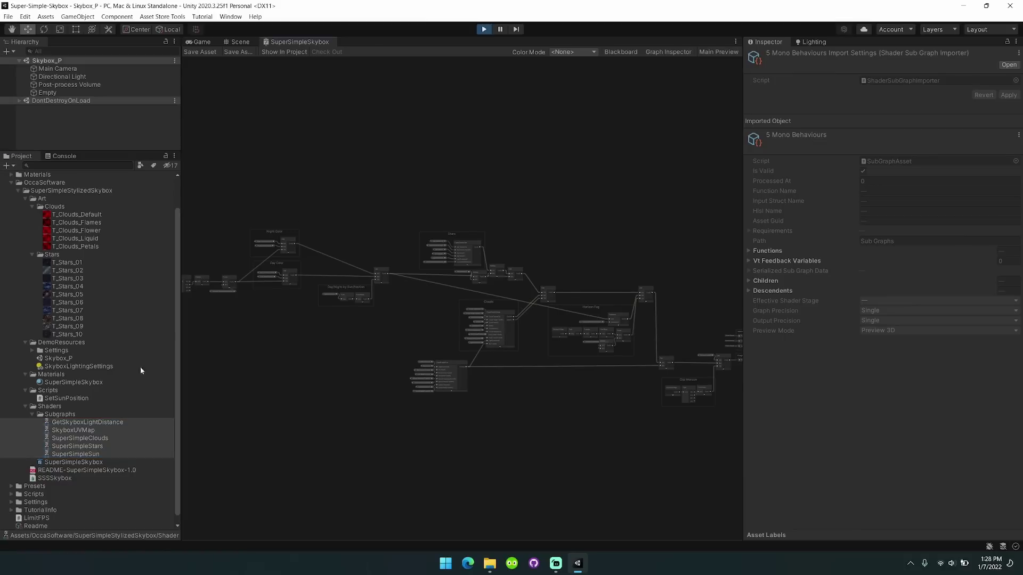
left_click(66, 399)
left_click(279, 399)
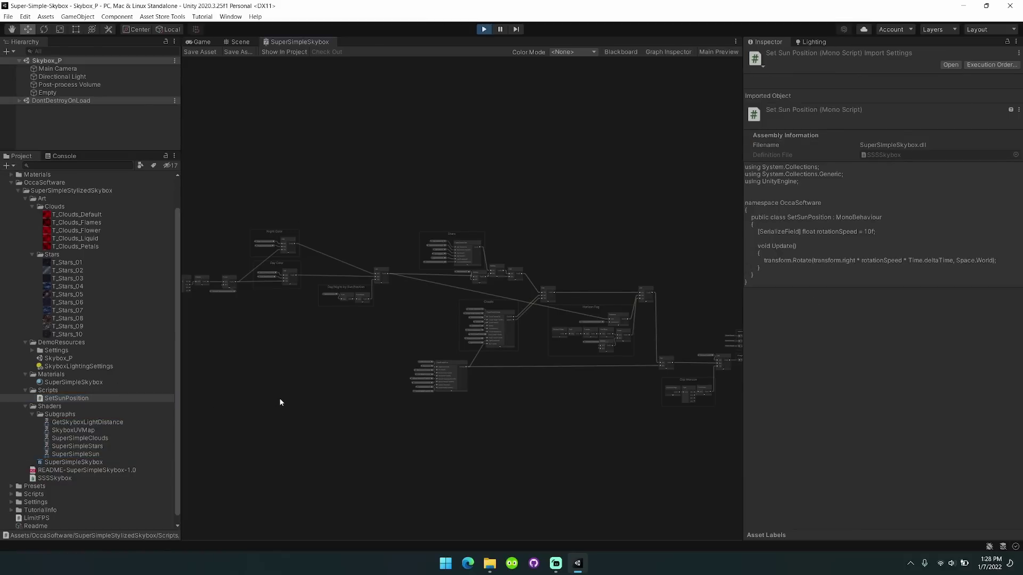